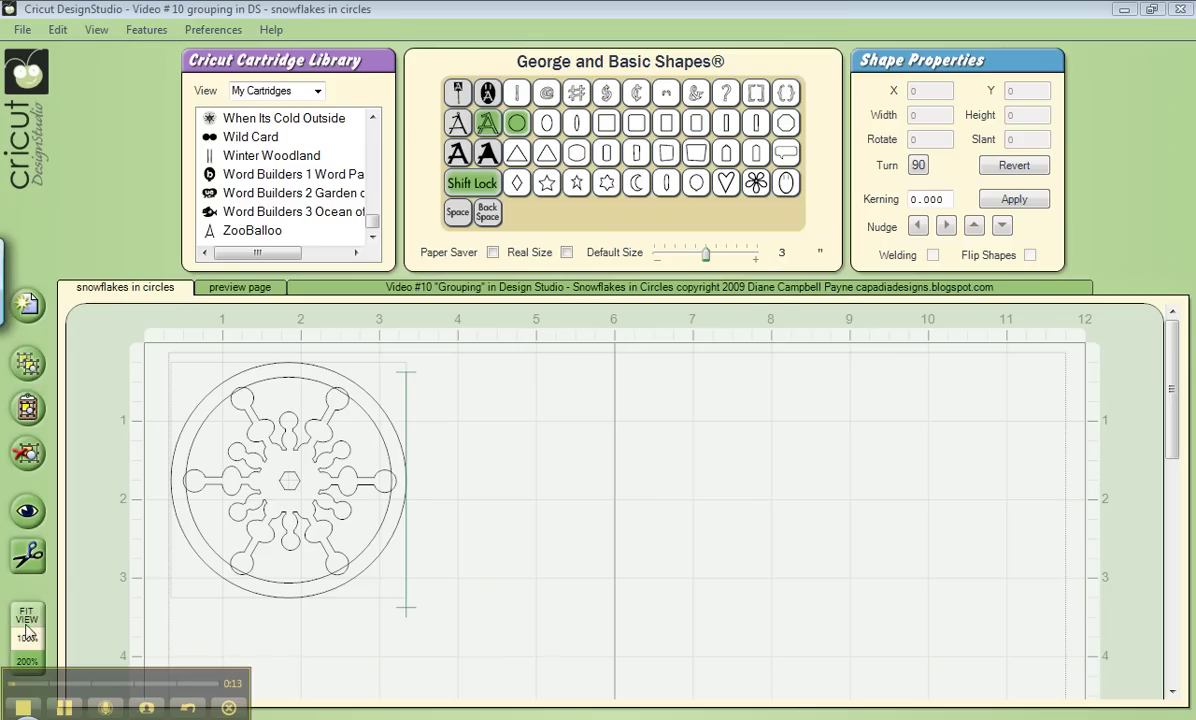
Step: Preview the snowflake-in-circle design on the preview page and close the finished example picture
left_click(28, 511)
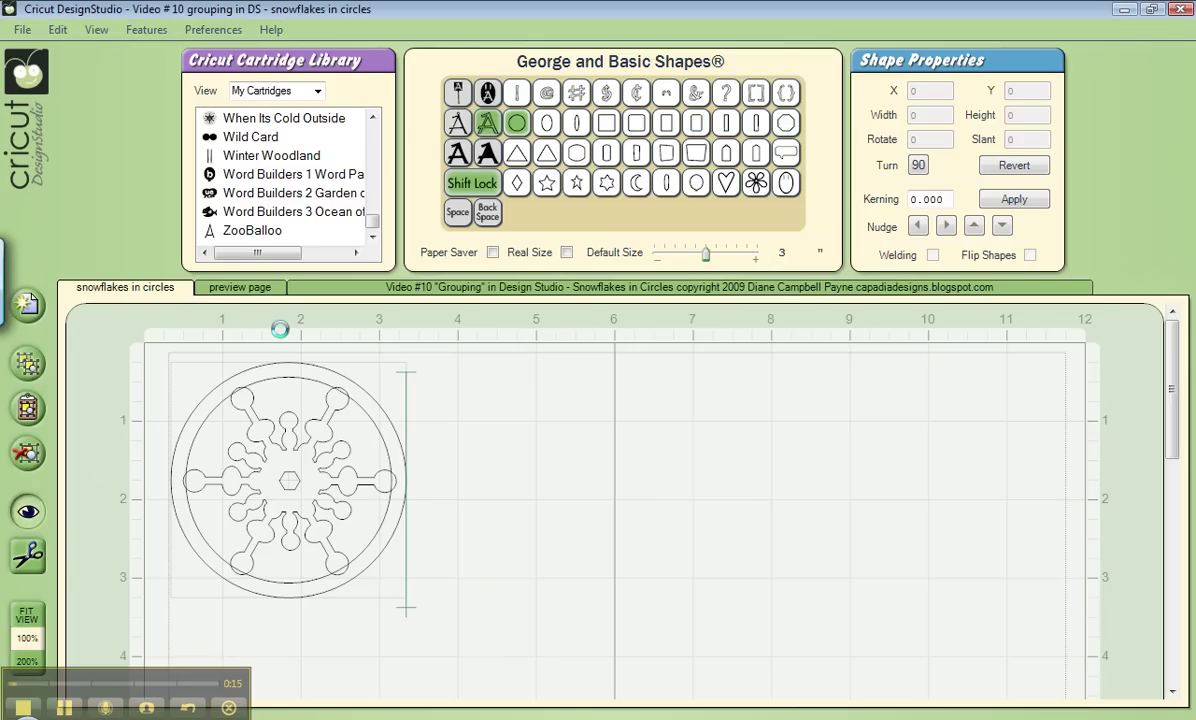
left_click(250, 289)
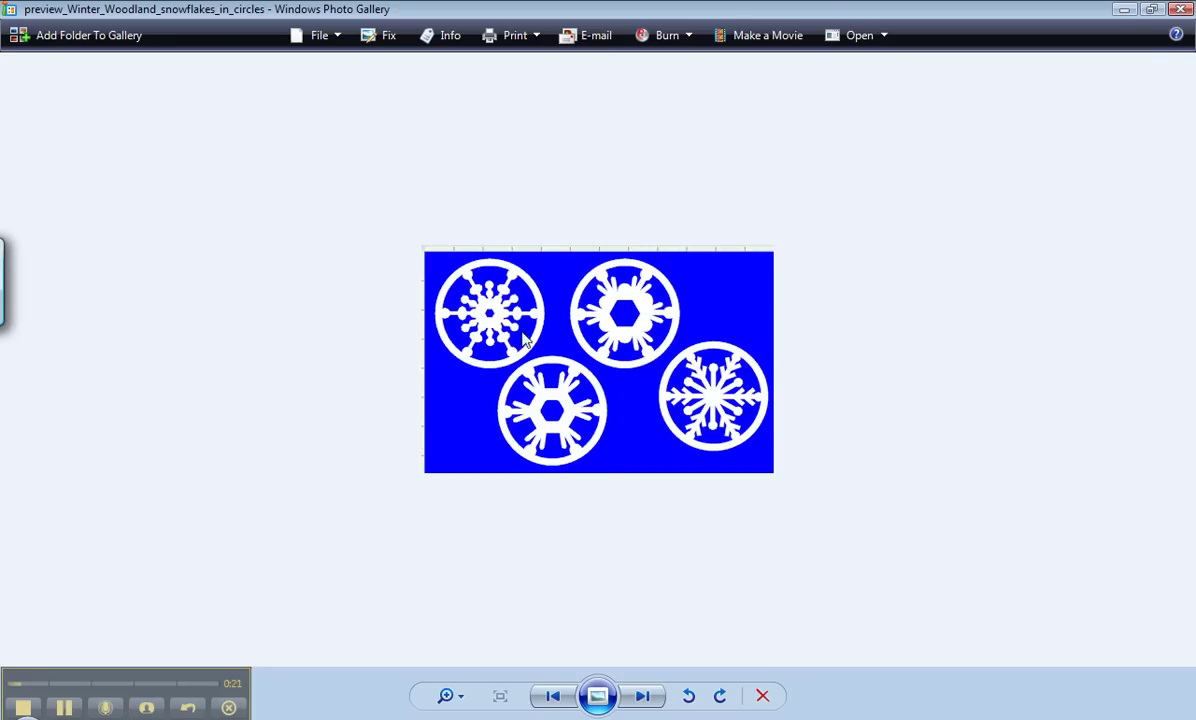
key("alt+F4")
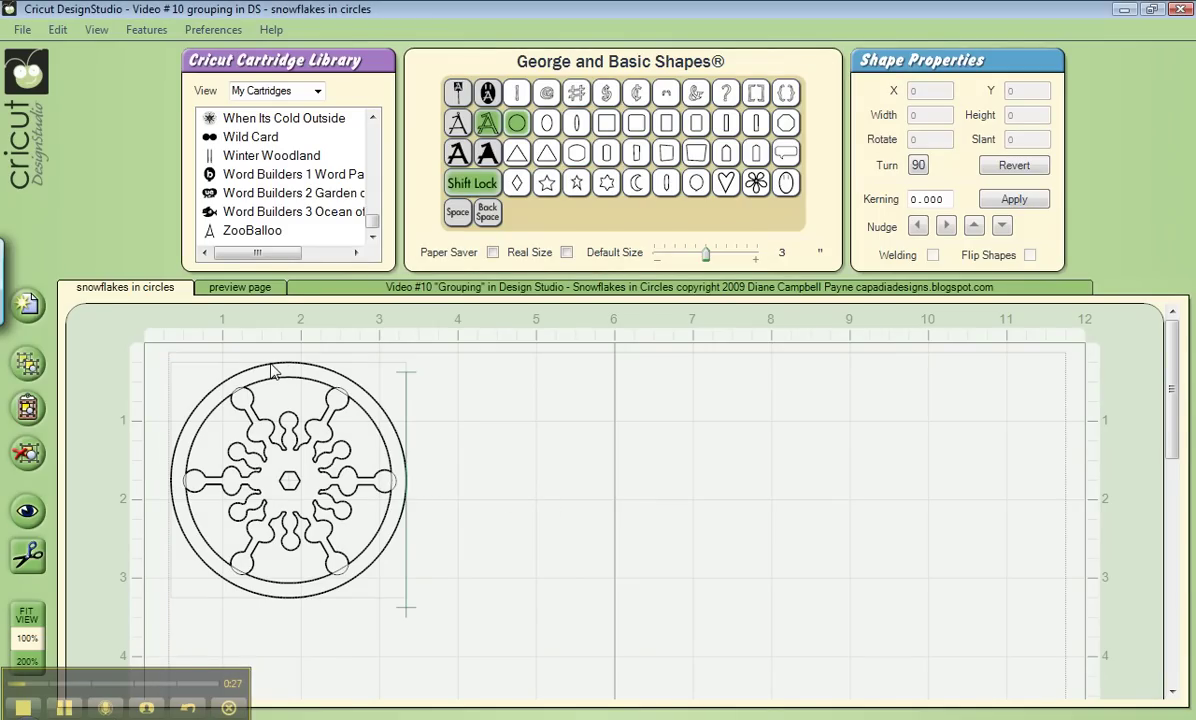
Step: Drag the finished snowflake off the mat and place a 3-inch double circle at the upper left
left_click(273, 370)
left_click_drag(286, 368, 288, 718)
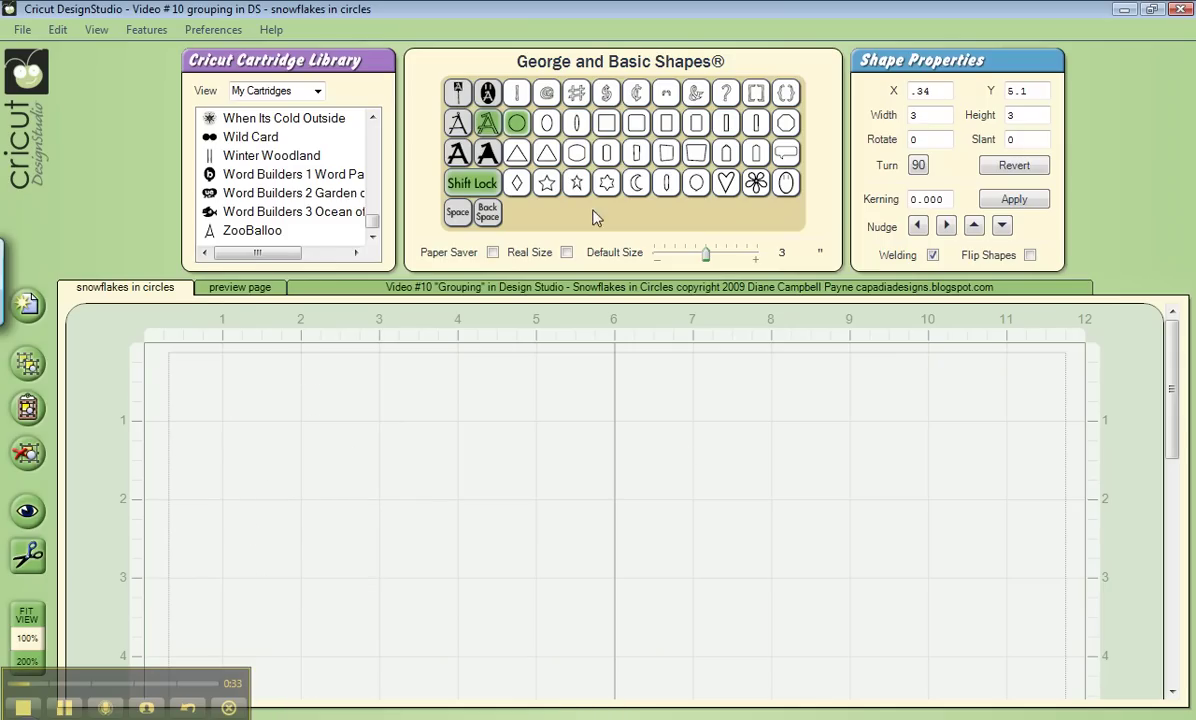
left_click(526, 135)
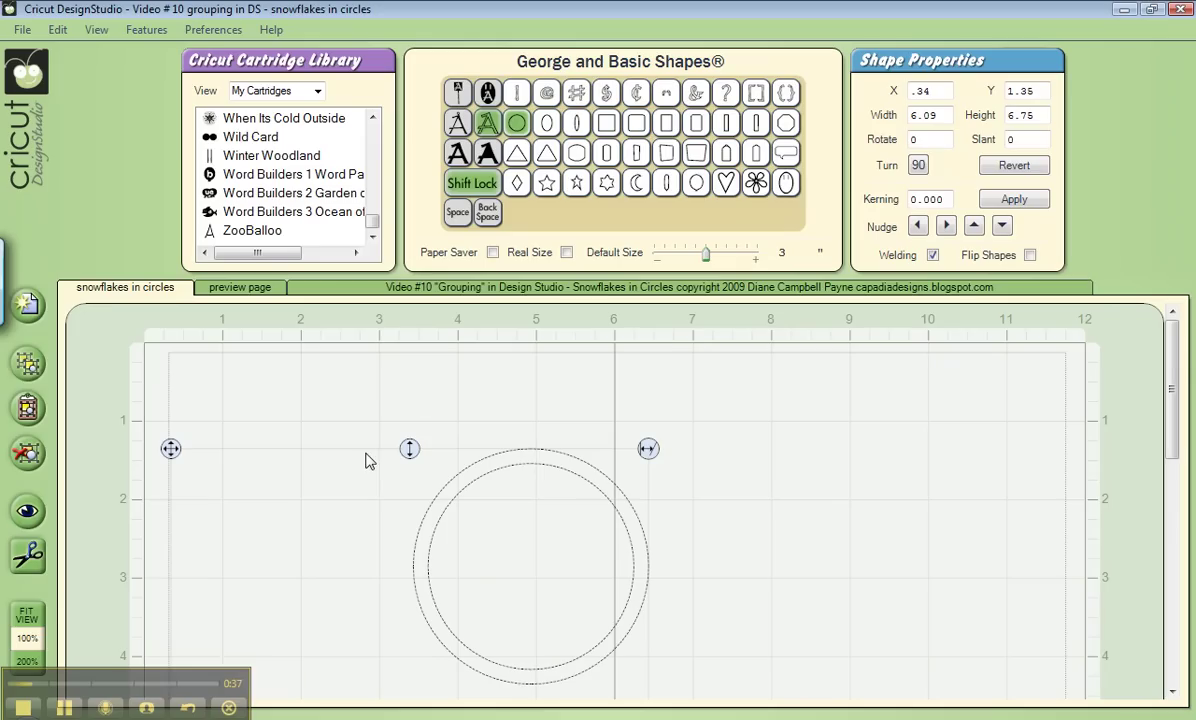
key("ctrl+z")
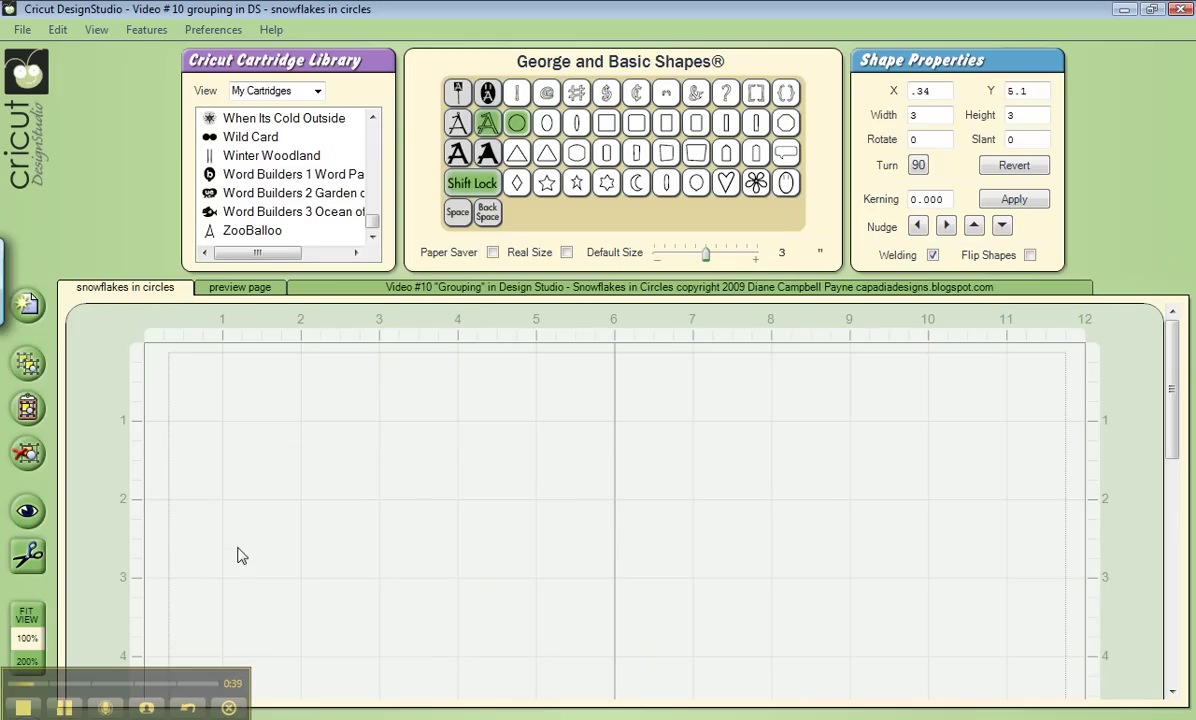
key("ctrl+z")
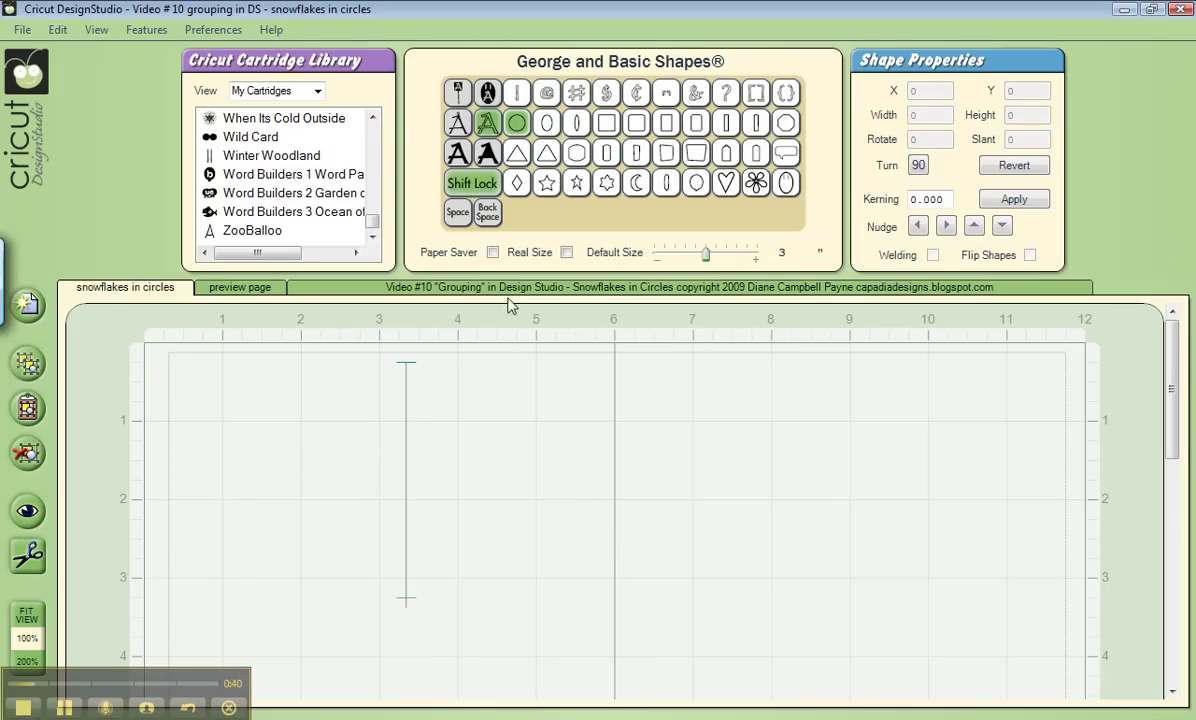
left_click(516, 122)
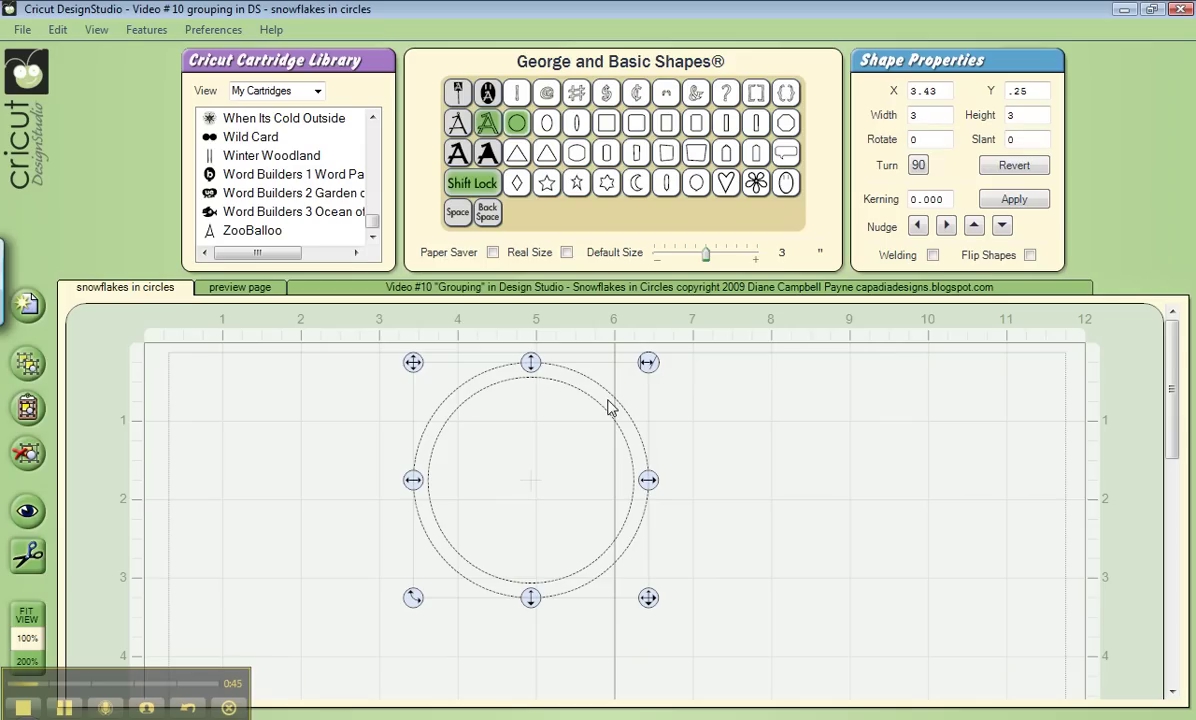
left_click_drag(413, 363, 191, 382)
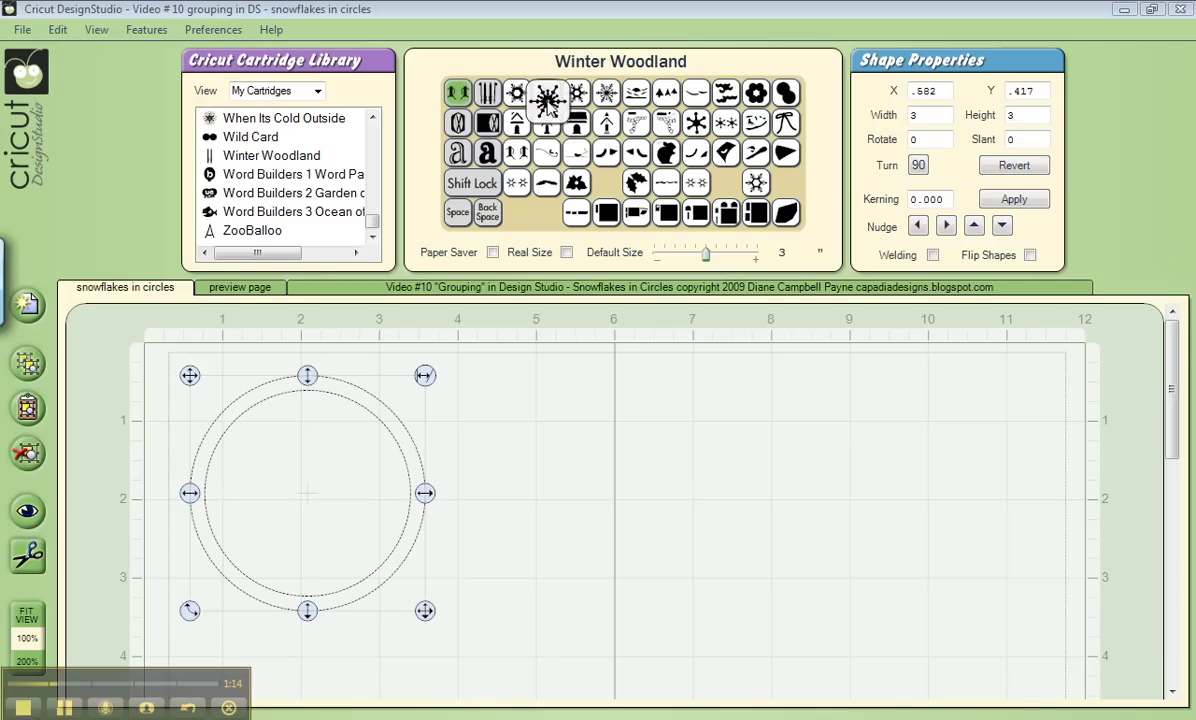
Step: Add trial Winter Woodland snowflakes beside the circle and delete them again
left_click(547, 100)
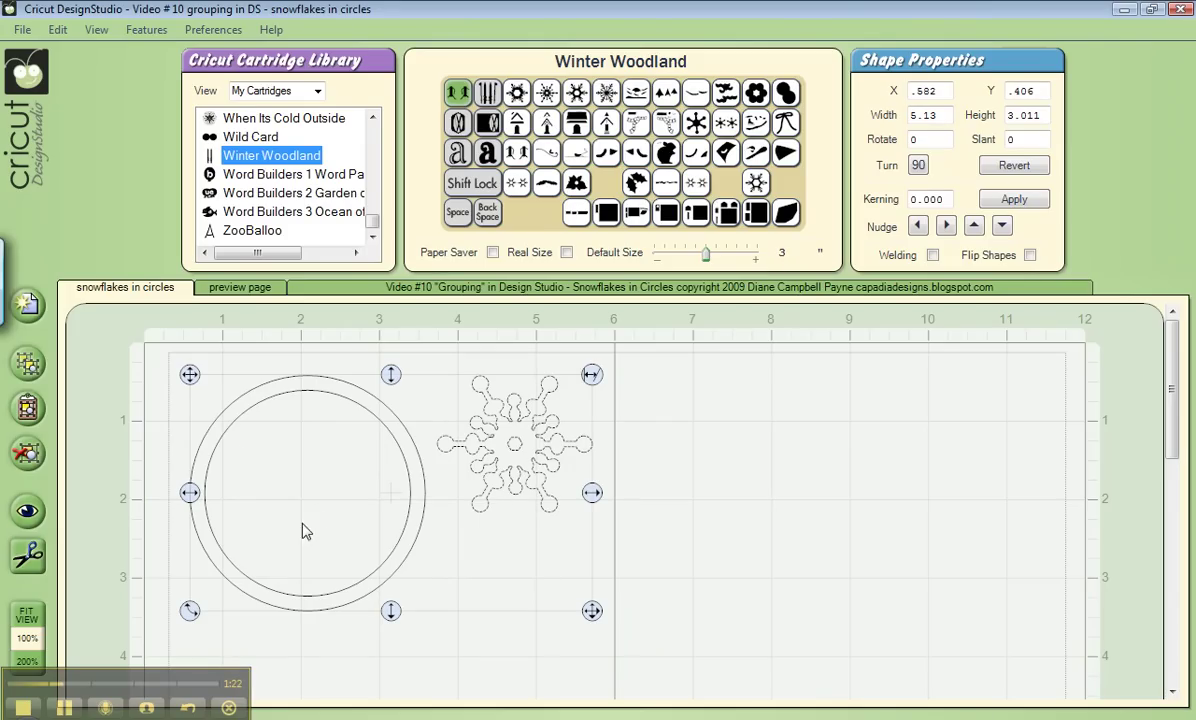
left_click(68, 708)
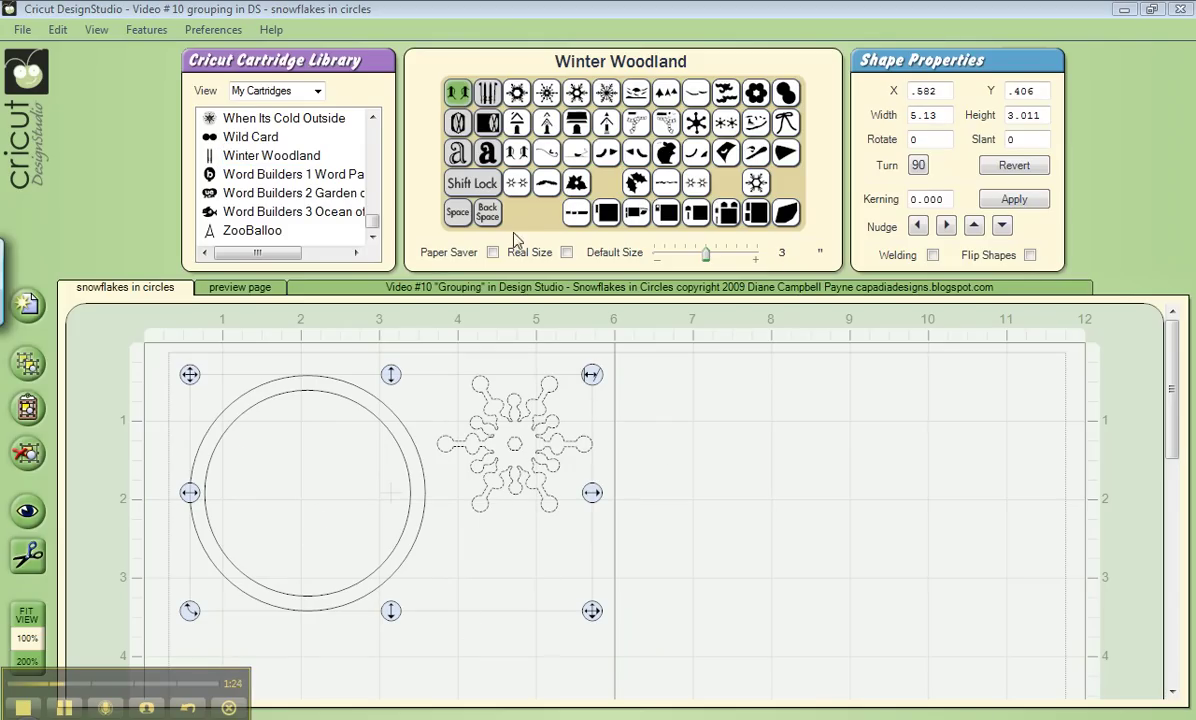
left_click(491, 216)
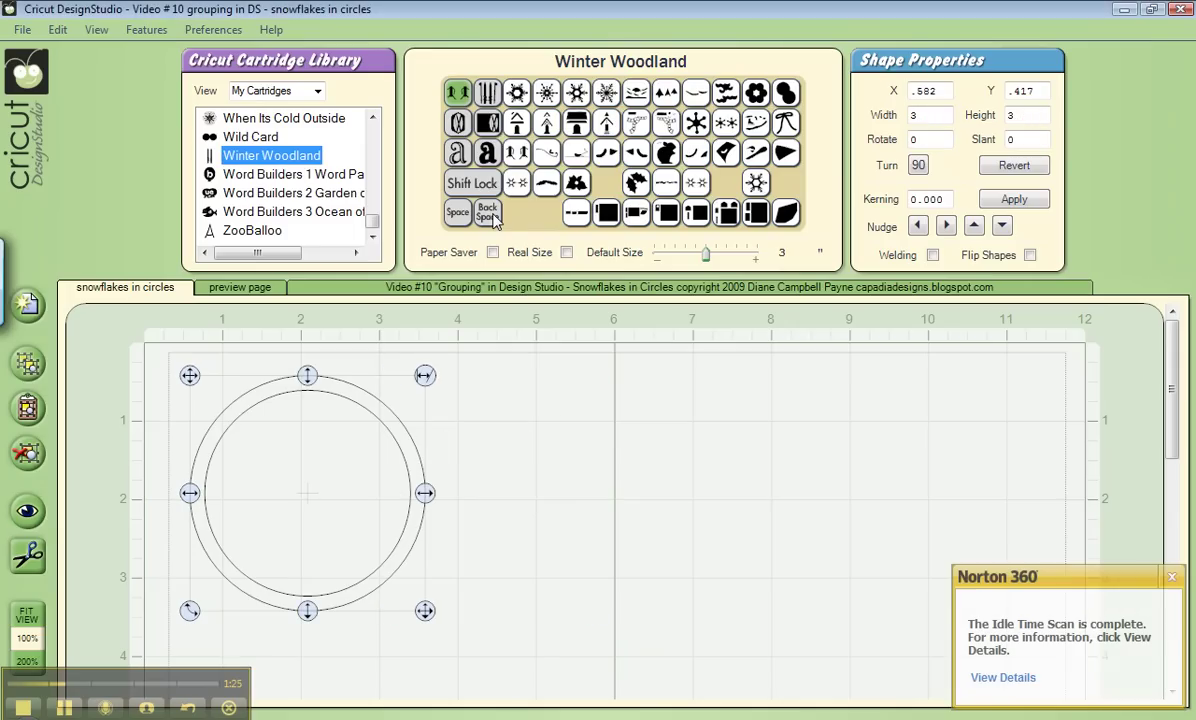
left_click(521, 449)
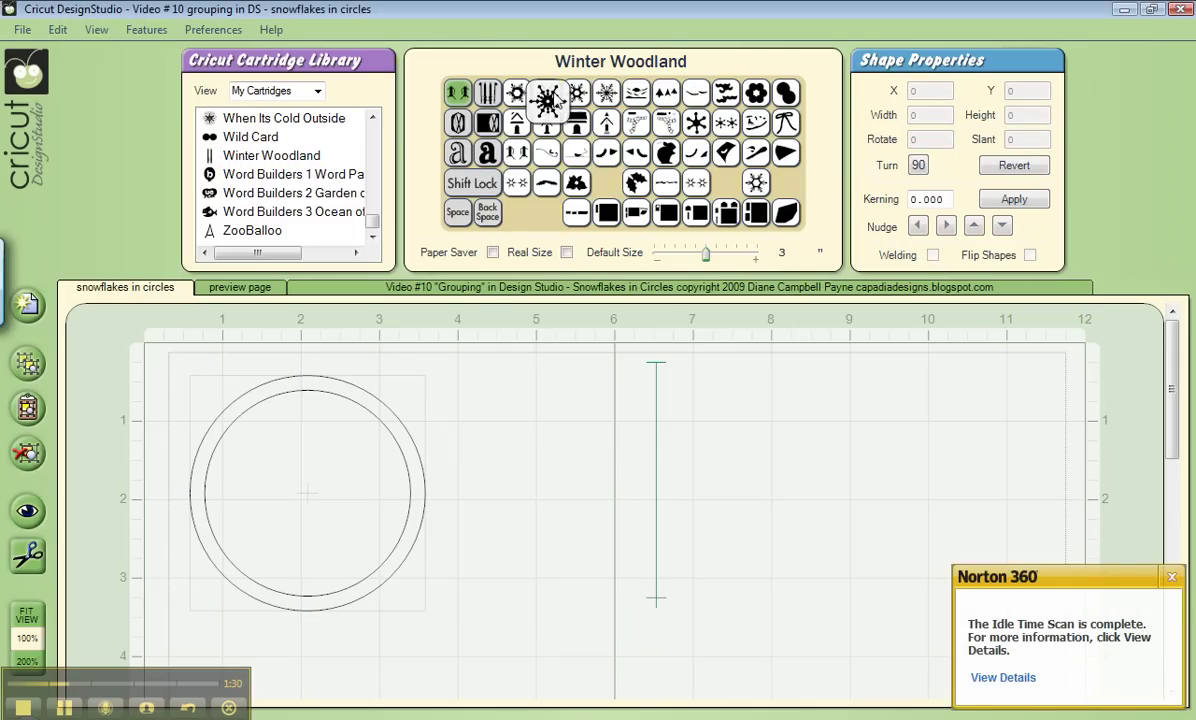
left_click(546, 96)
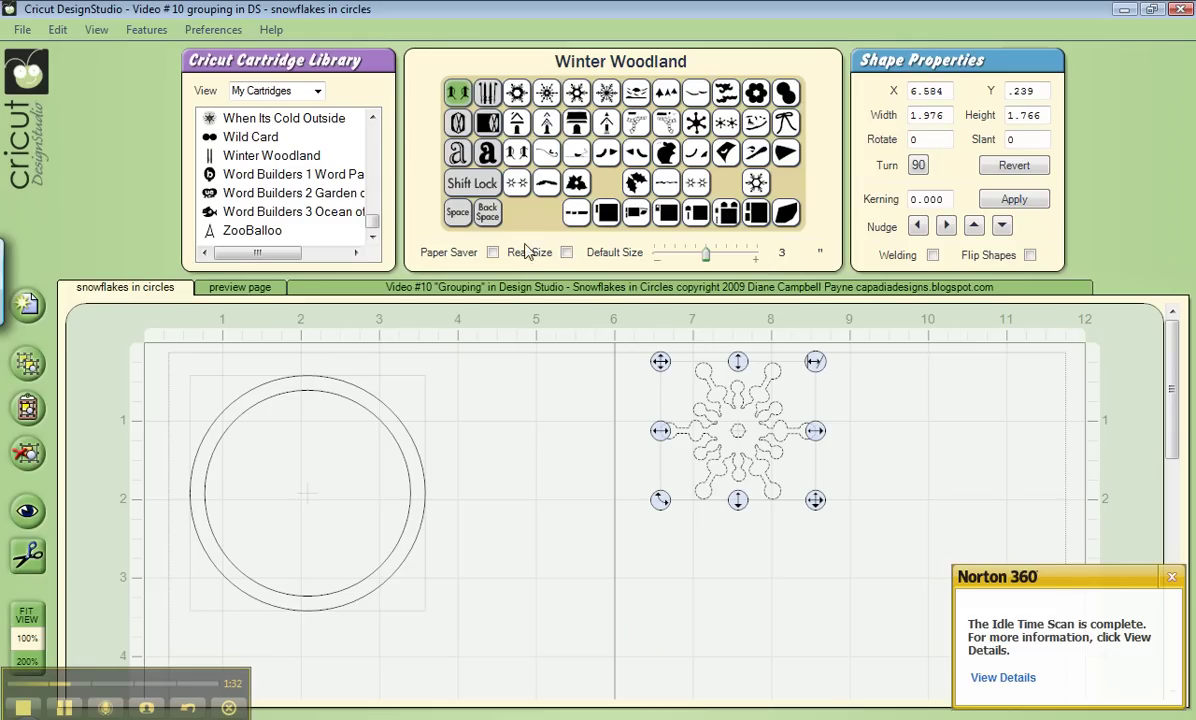
left_click(455, 210)
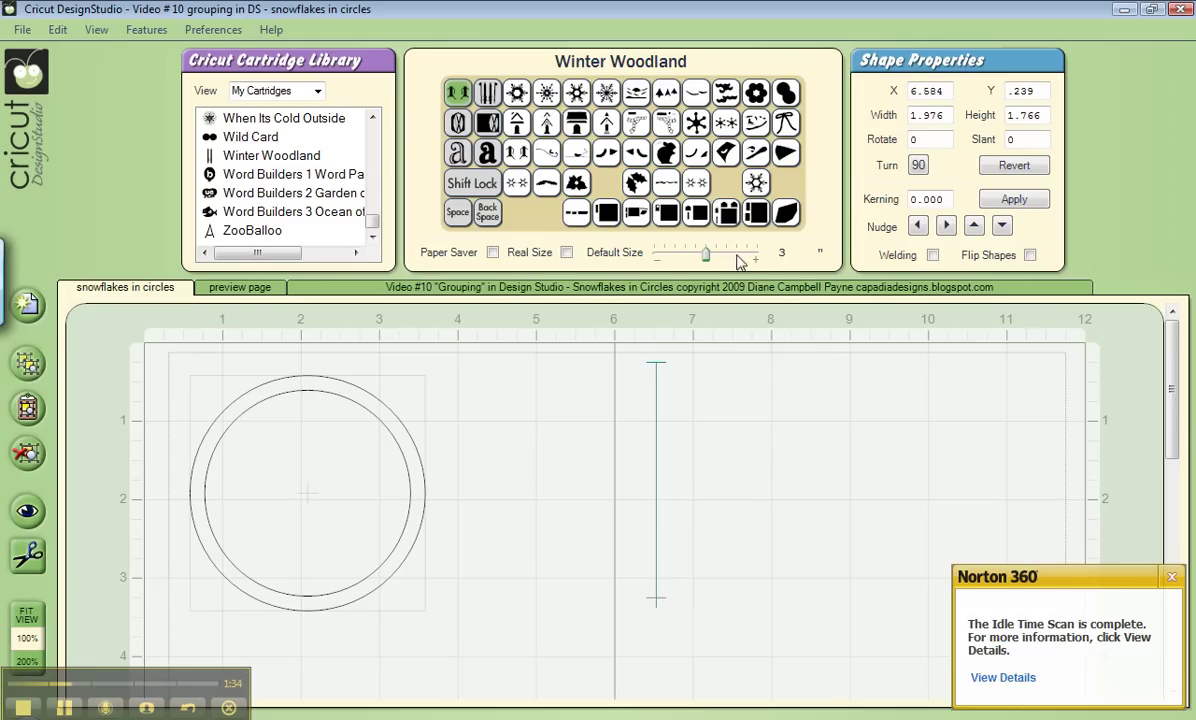
Step: Raise the default size to 4, re-add the snowflake and drag it into the circle
left_click(706, 255)
left_click(516, 92)
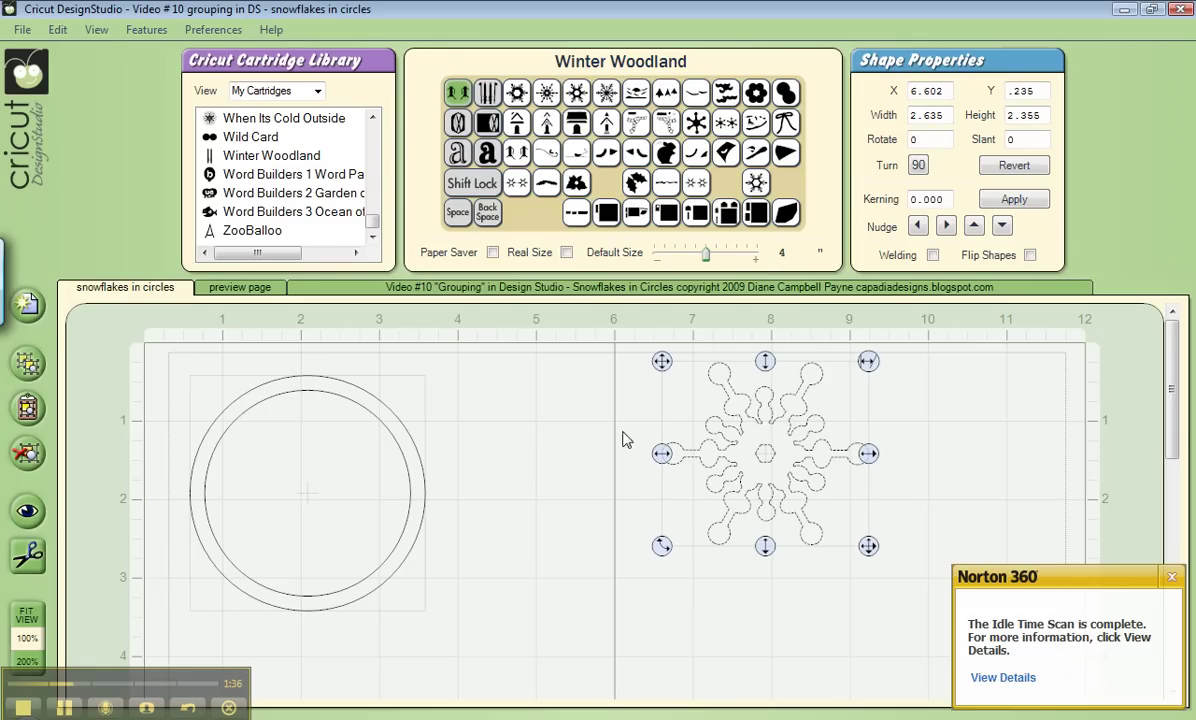
left_click_drag(655, 362, 206, 403)
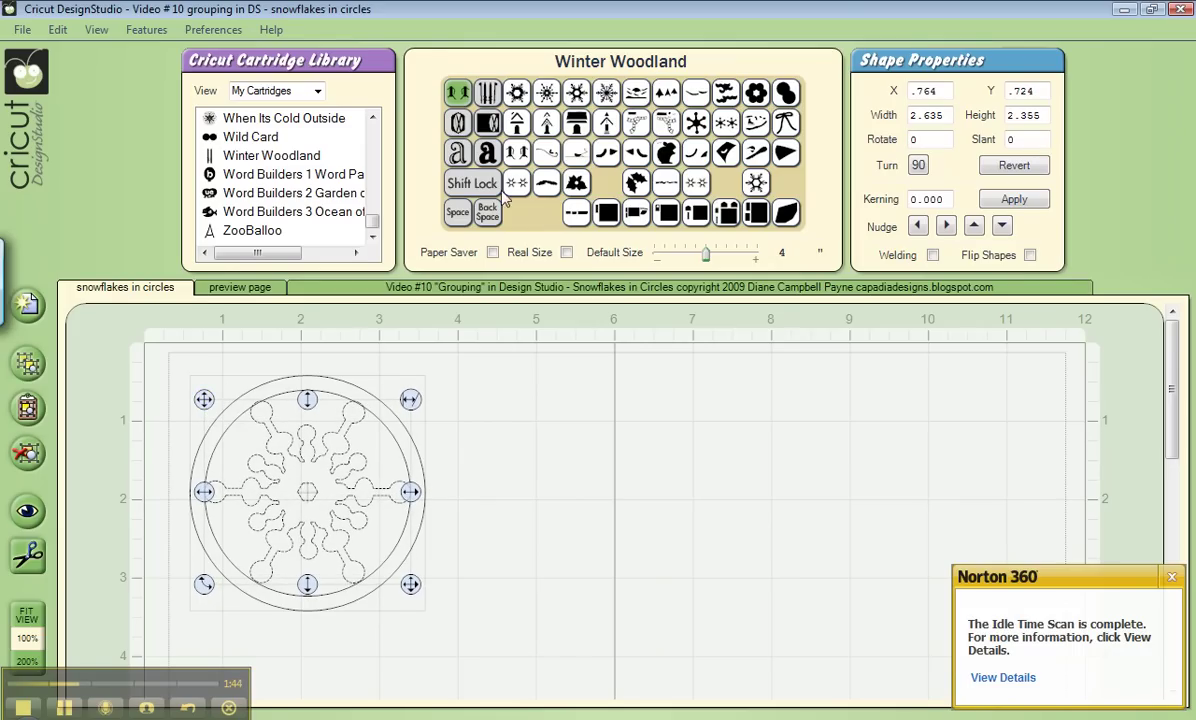
Step: Replace the size-4 snowflake with a 4 1/8 one in the circle, then delete it
left_click(455, 207)
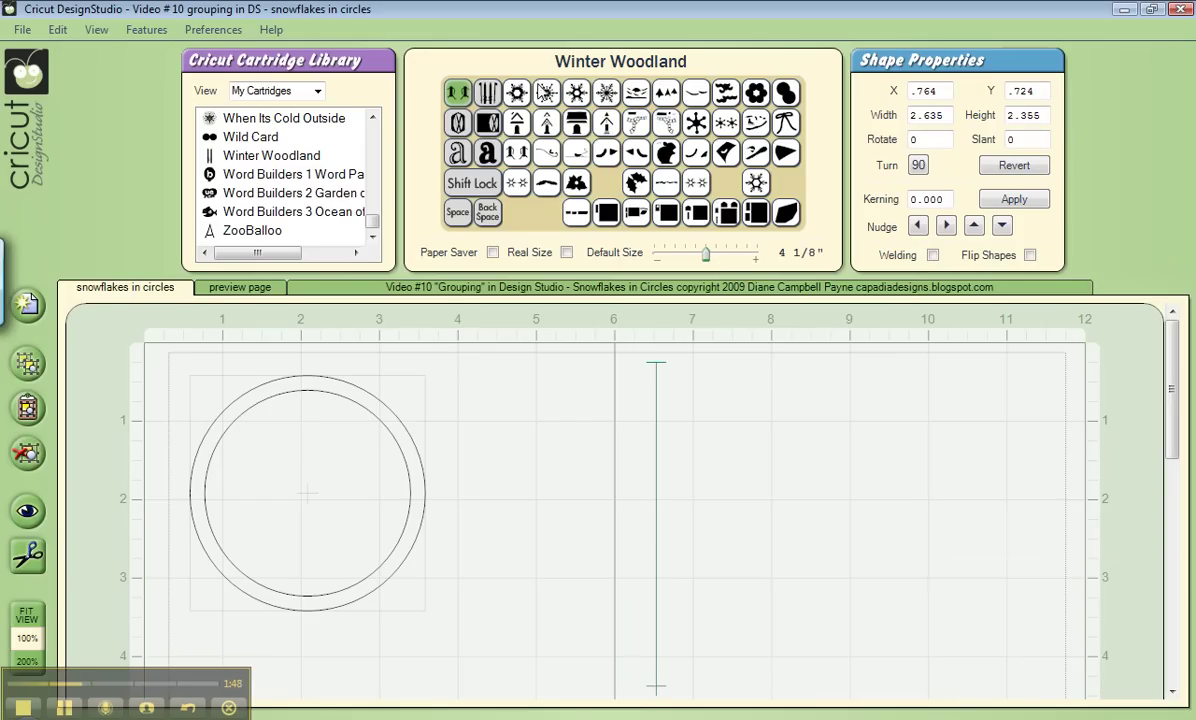
left_click(514, 94)
left_click_drag(662, 361, 200, 401)
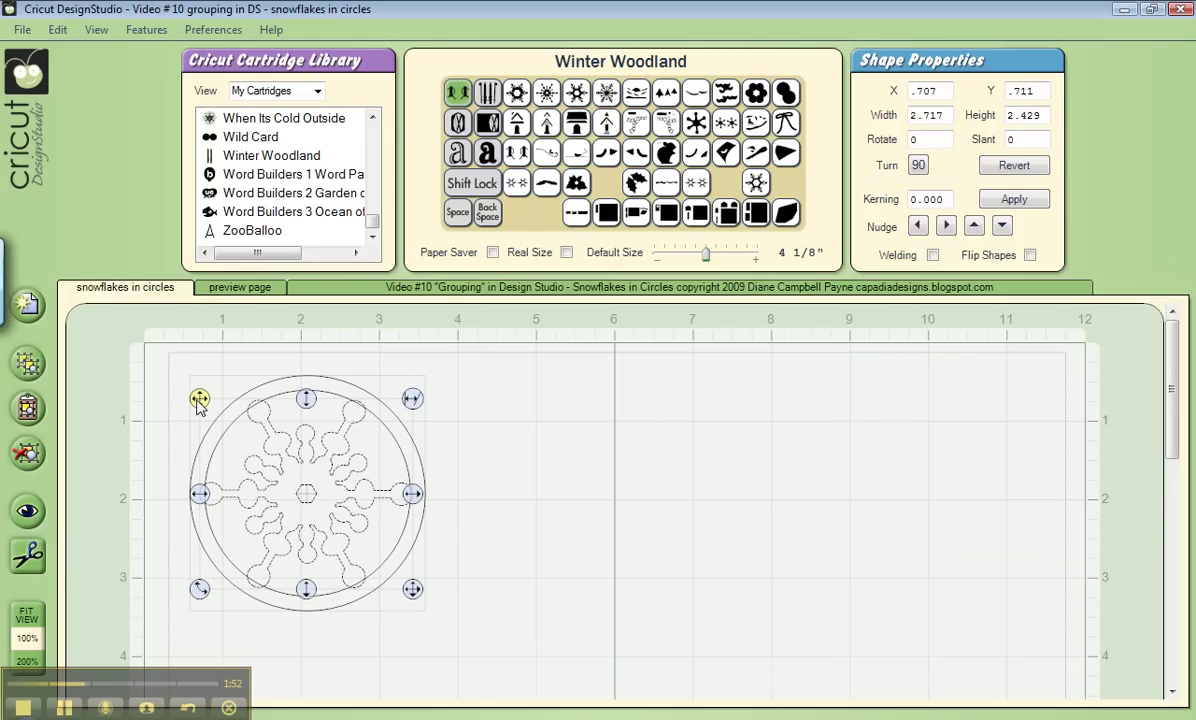
left_click(550, 410)
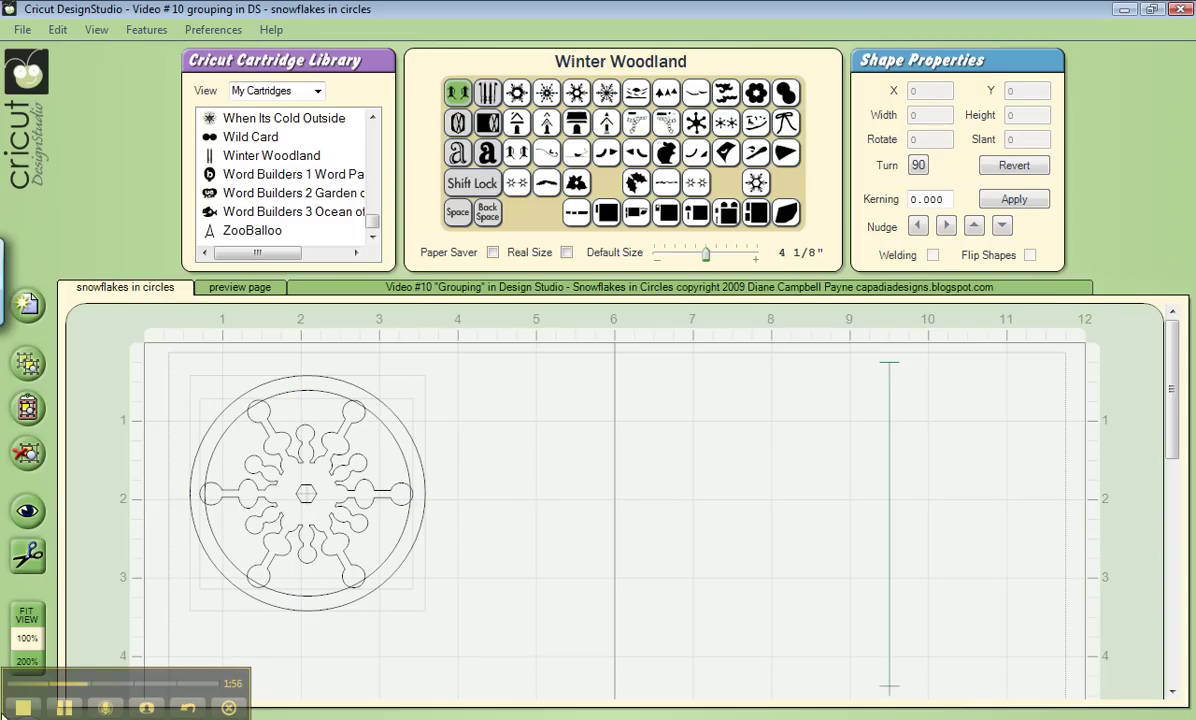
left_click(350, 432)
left_click(28, 450)
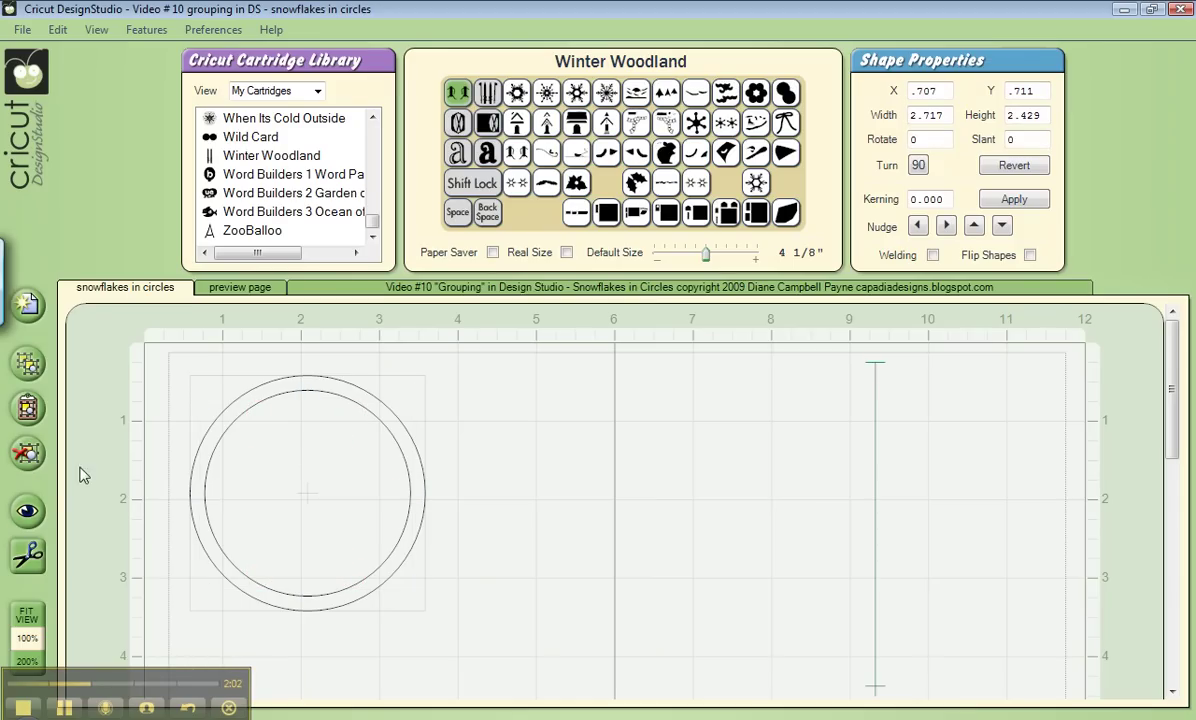
Step: Add a Winter Woodland snowflake and nudge it down until Y reads .417 and height 3
left_click(367, 417)
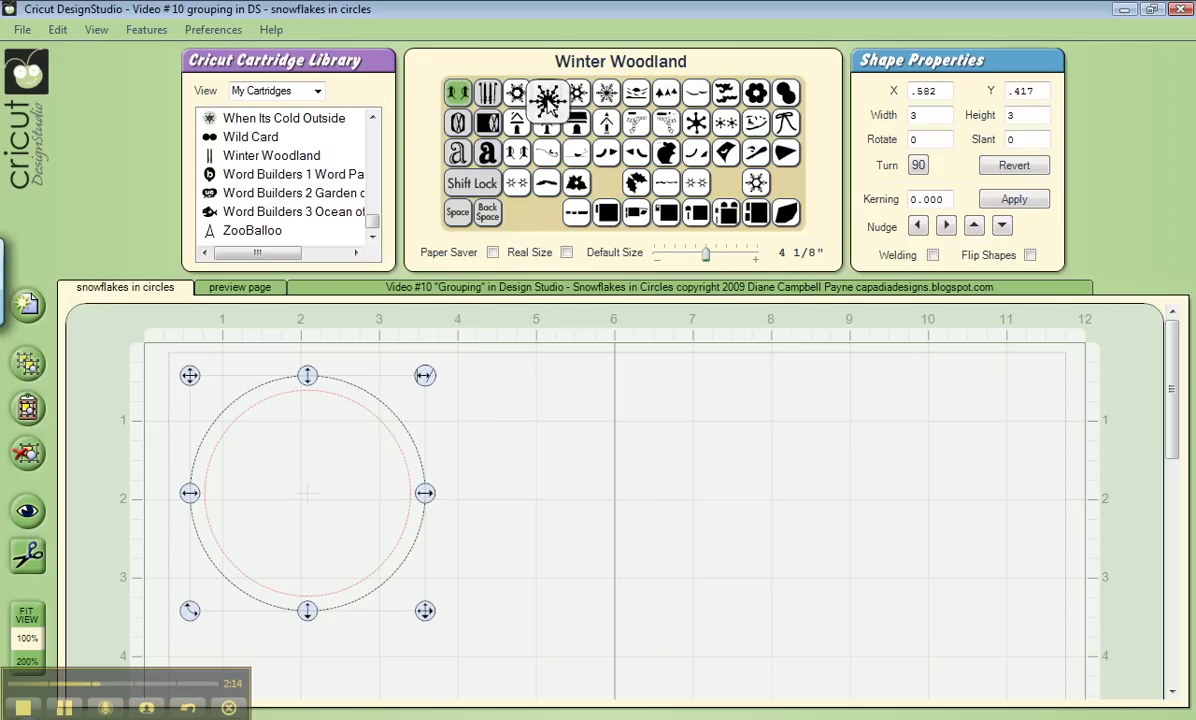
left_click(546, 100)
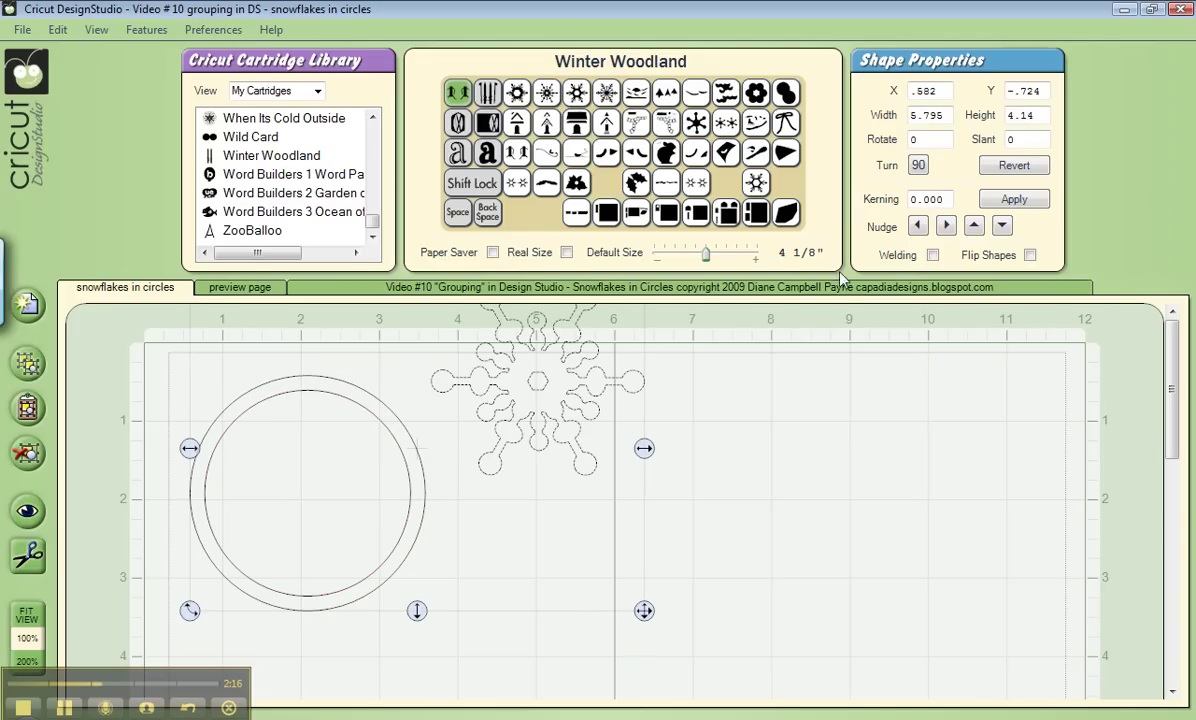
left_click(1003, 228)
left_click(1003, 228)
left_click(1003, 228)
left_click(1003, 228)
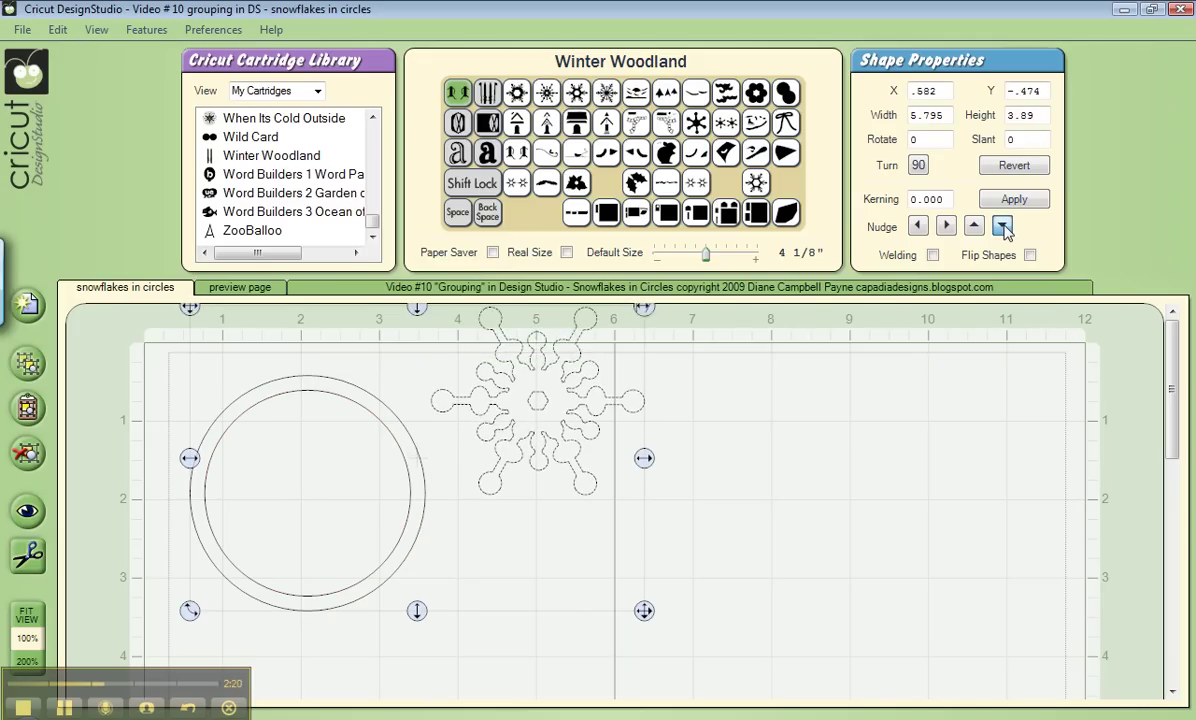
left_click(1003, 228)
left_click(1003, 228)
left_click(1003, 228)
left_click(1003, 228)
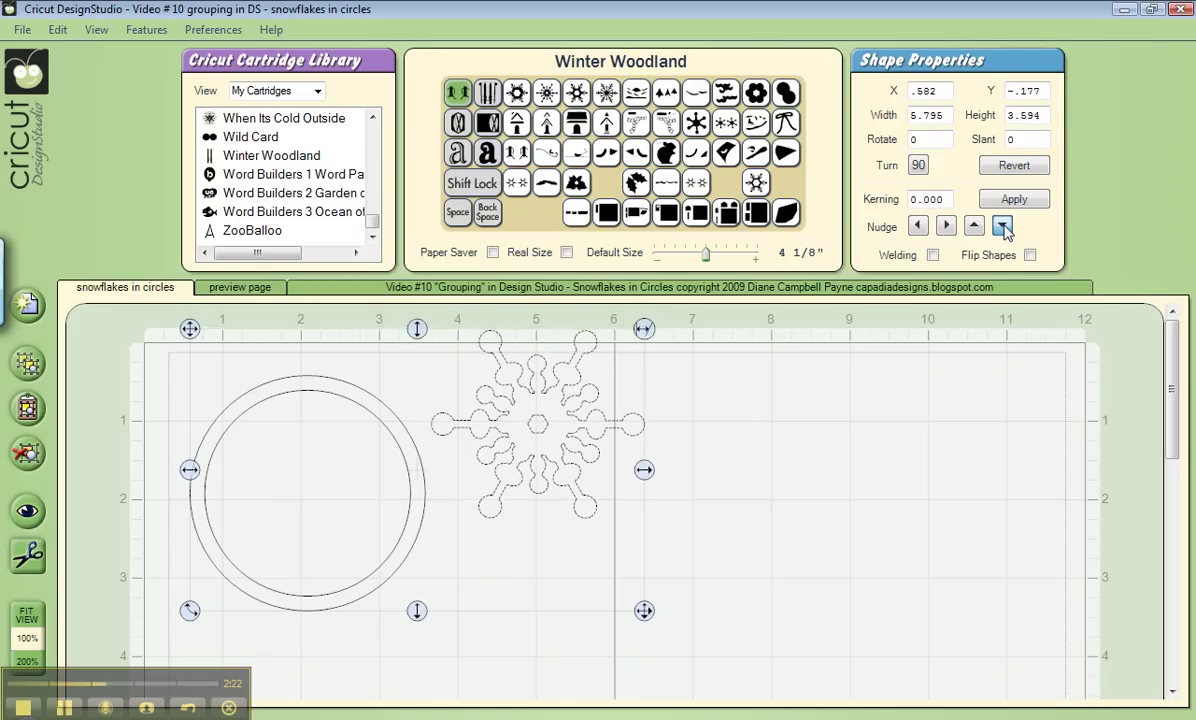
left_click(1003, 228)
left_click(1003, 228)
left_click(1003, 228)
left_click(1003, 228)
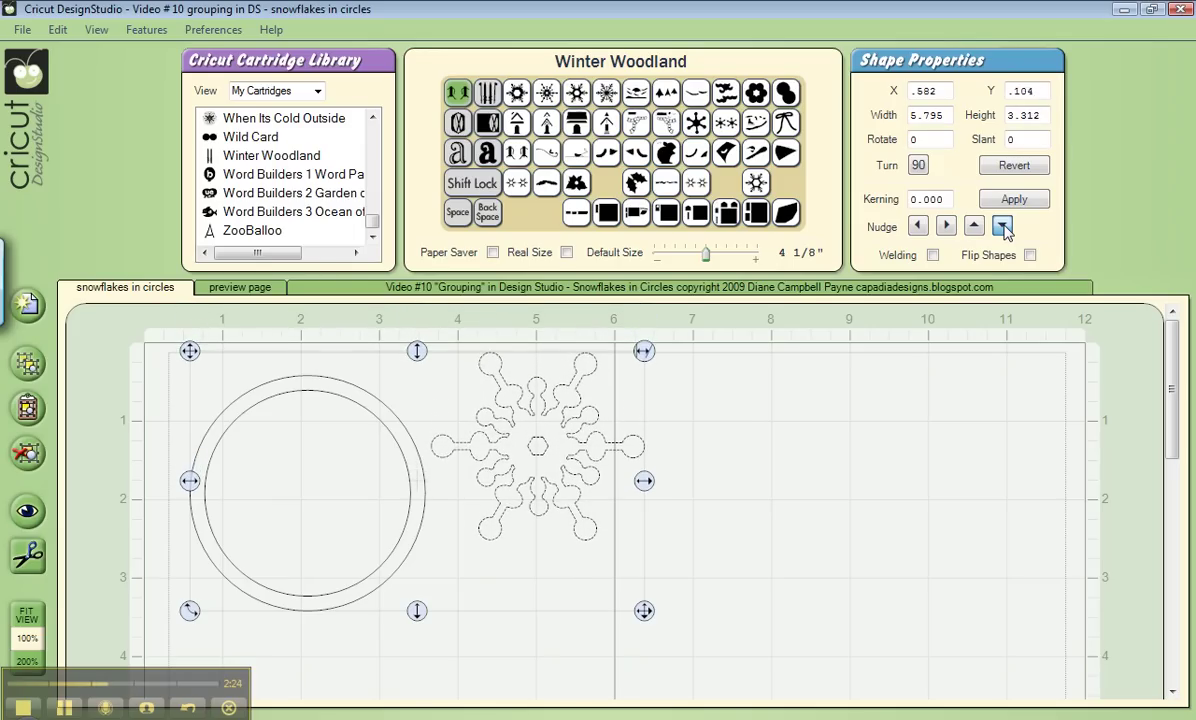
left_click(1003, 228)
left_click(1003, 228)
left_click(1003, 228)
left_click(1003, 228)
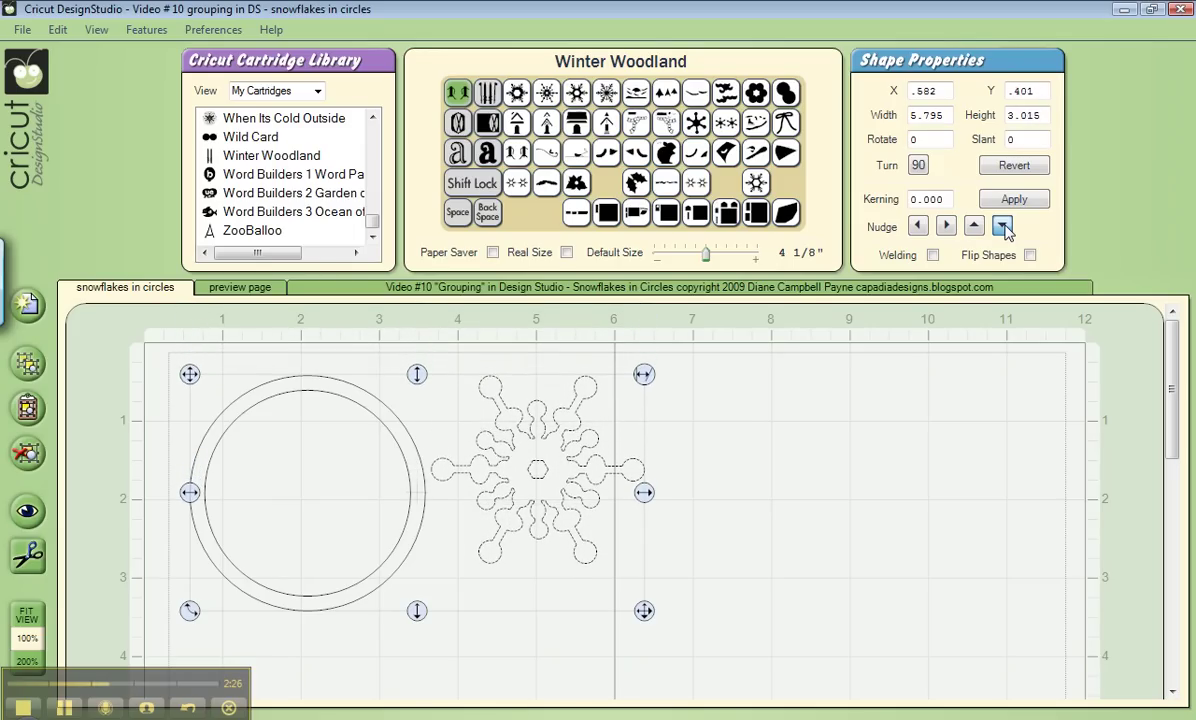
left_click(1003, 228)
left_click(1003, 228)
left_click(1003, 228)
left_click(1003, 228)
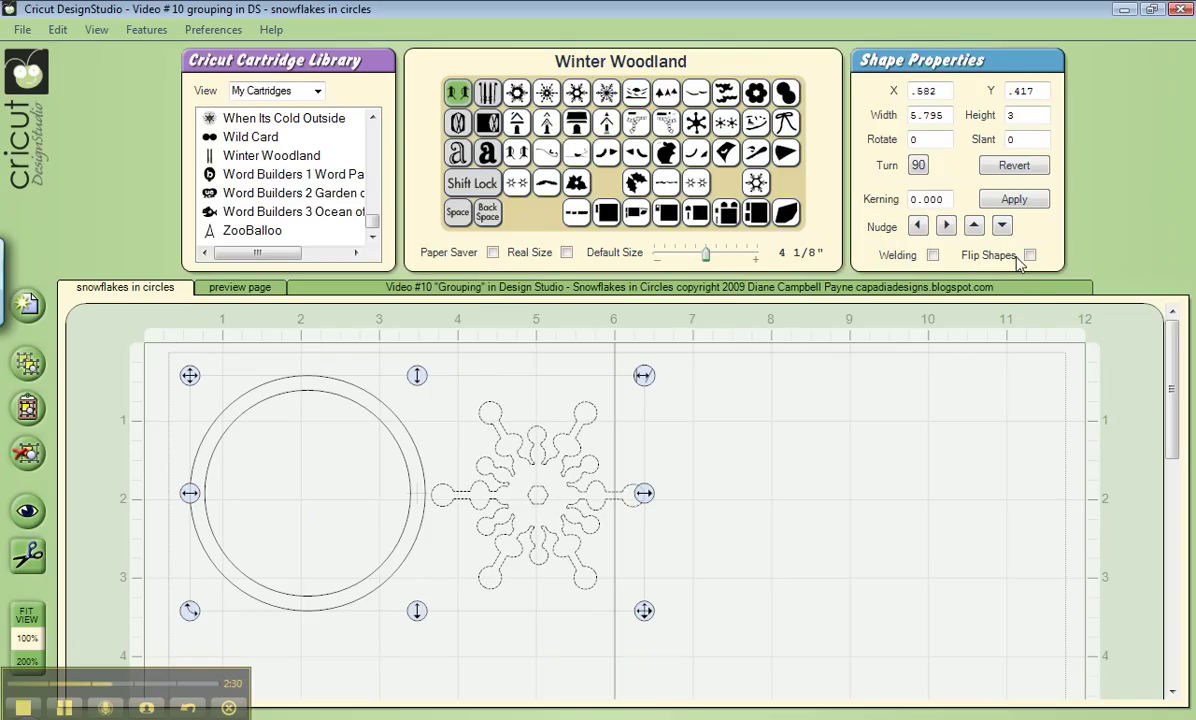
Step: Nudge the snowflake left to centre it in the circle at X .582, width 3, and enable Welding
left_click(918, 228)
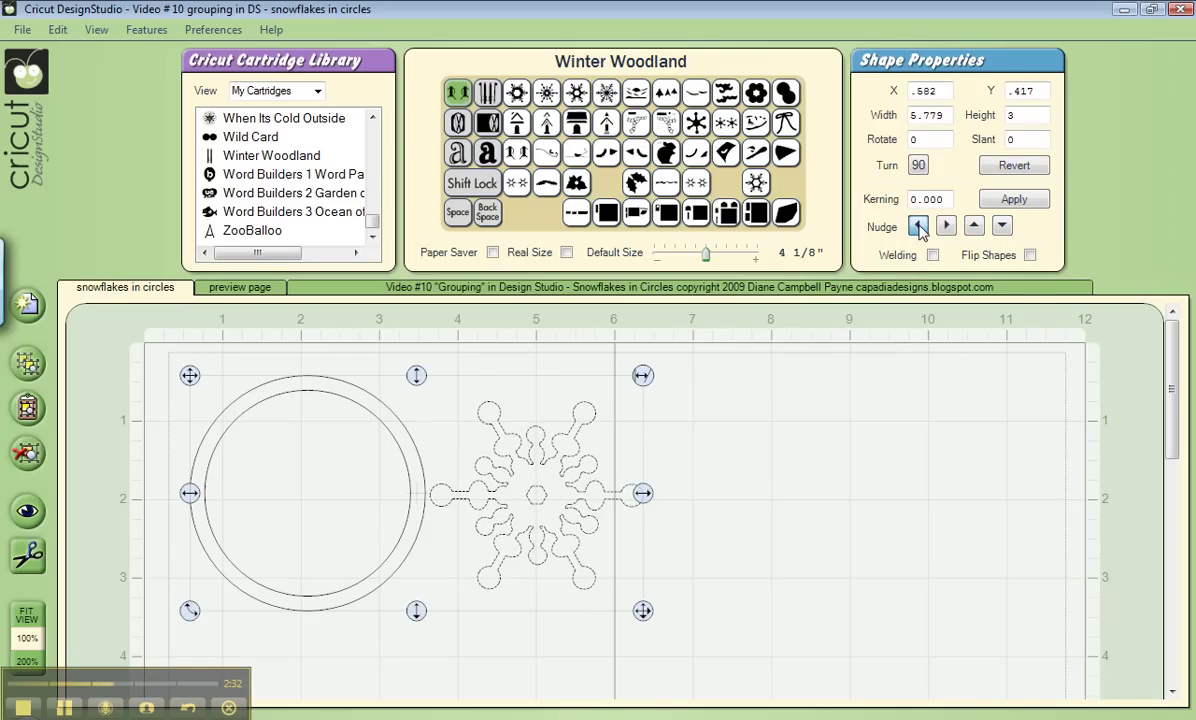
left_click(918, 228)
left_click(918, 228)
left_click(918, 228)
left_click(918, 228)
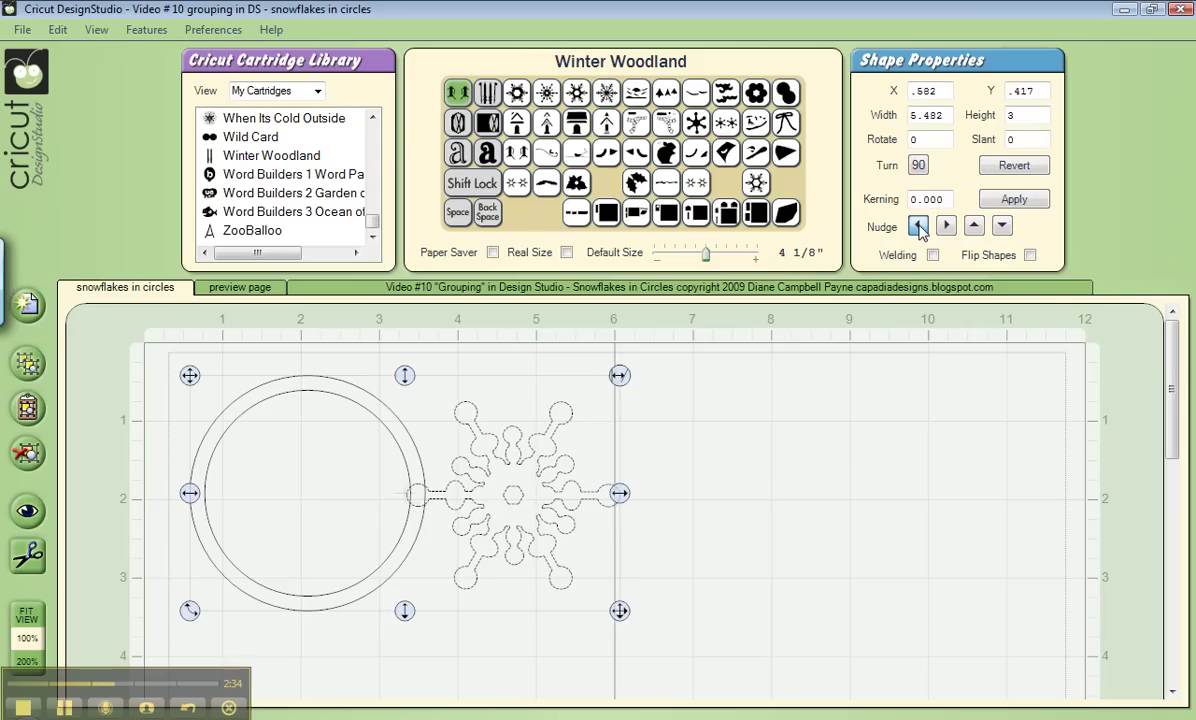
left_click(918, 228)
left_click(918, 228)
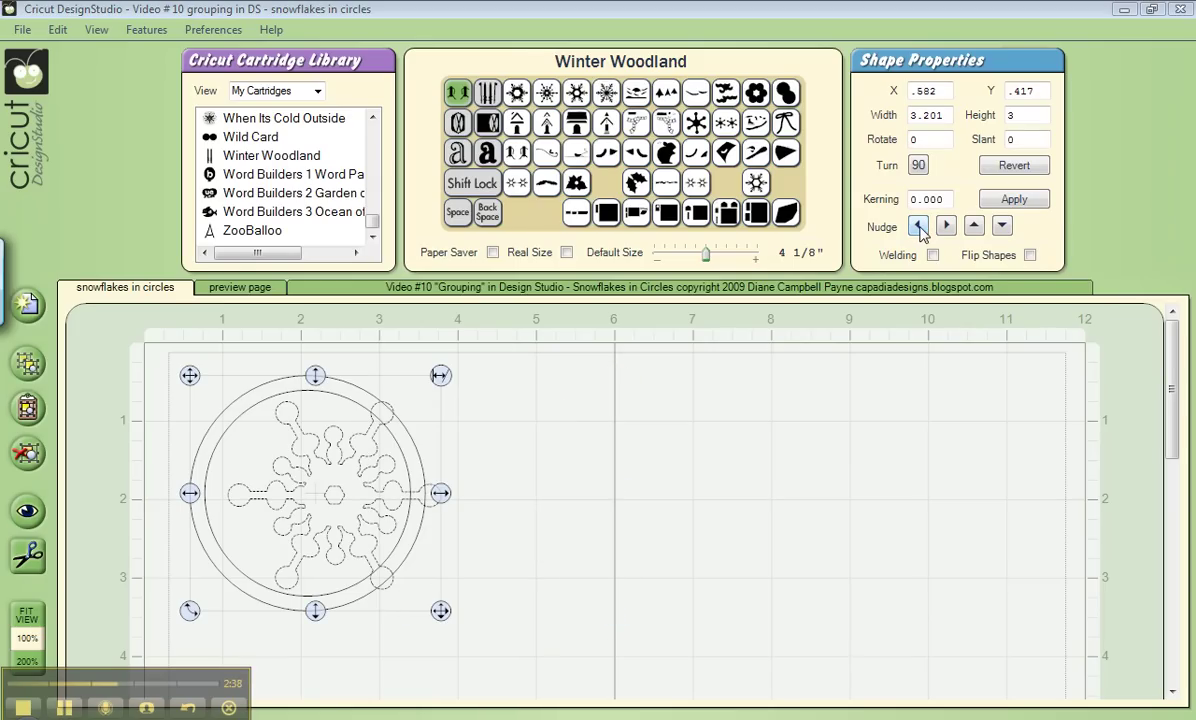
left_click(918, 228)
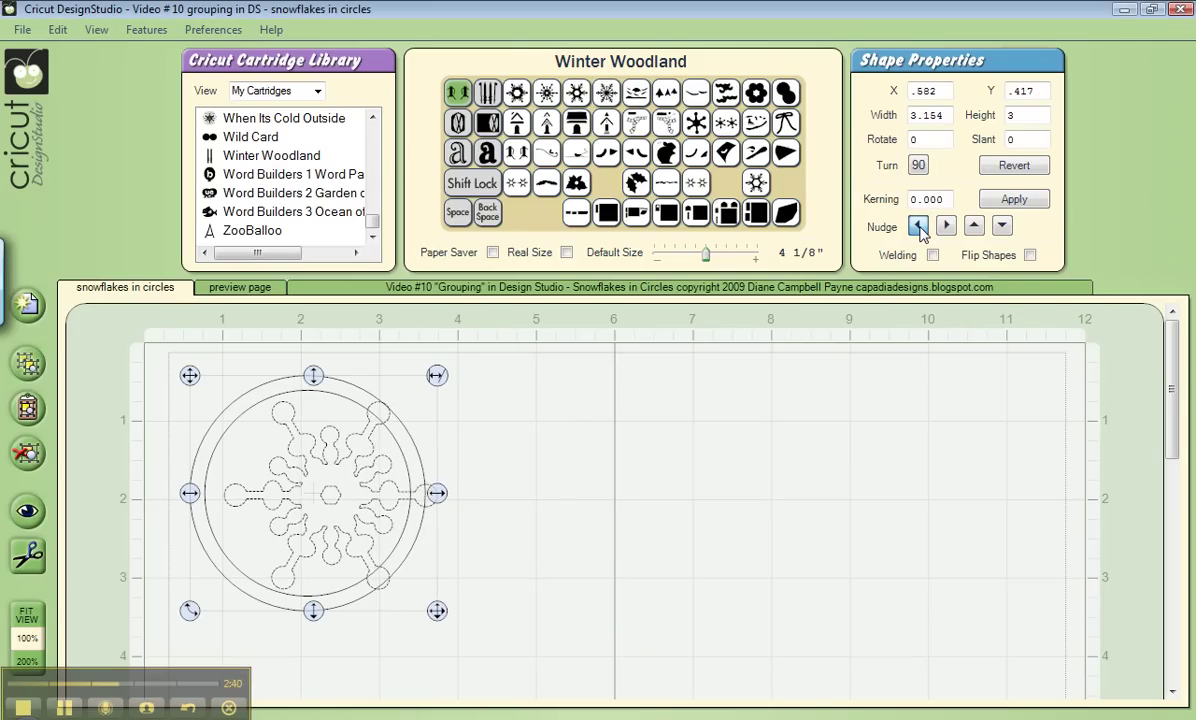
left_click(918, 228)
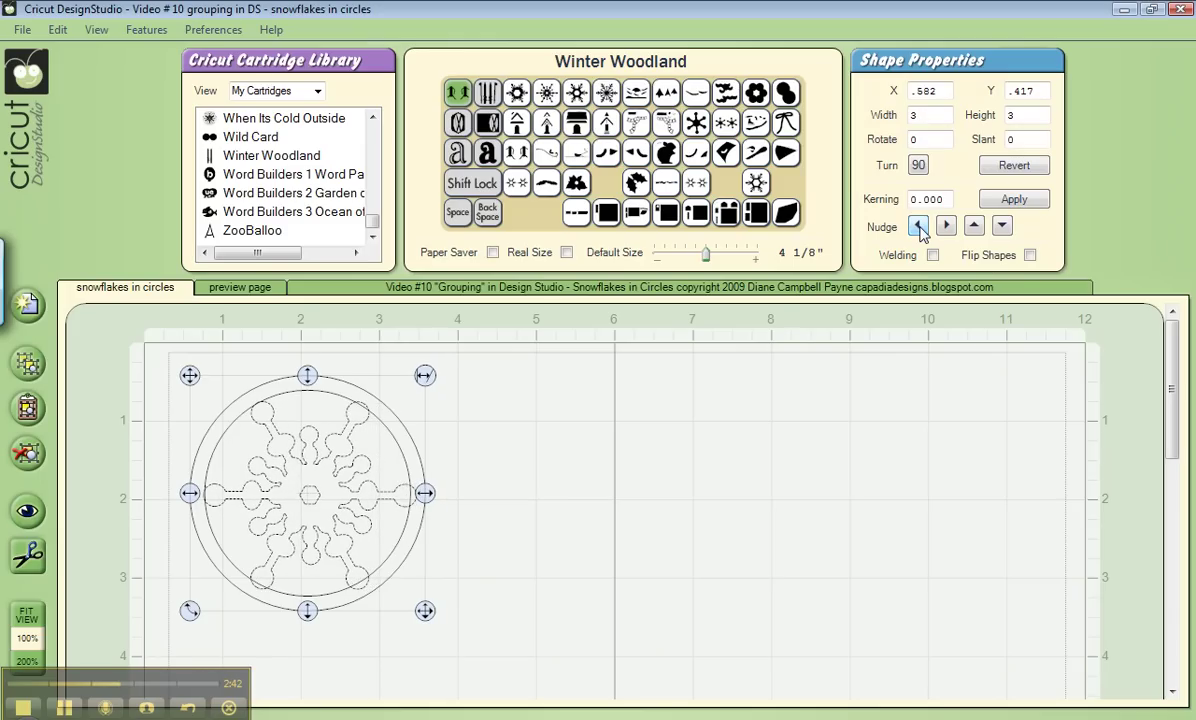
left_click(918, 228)
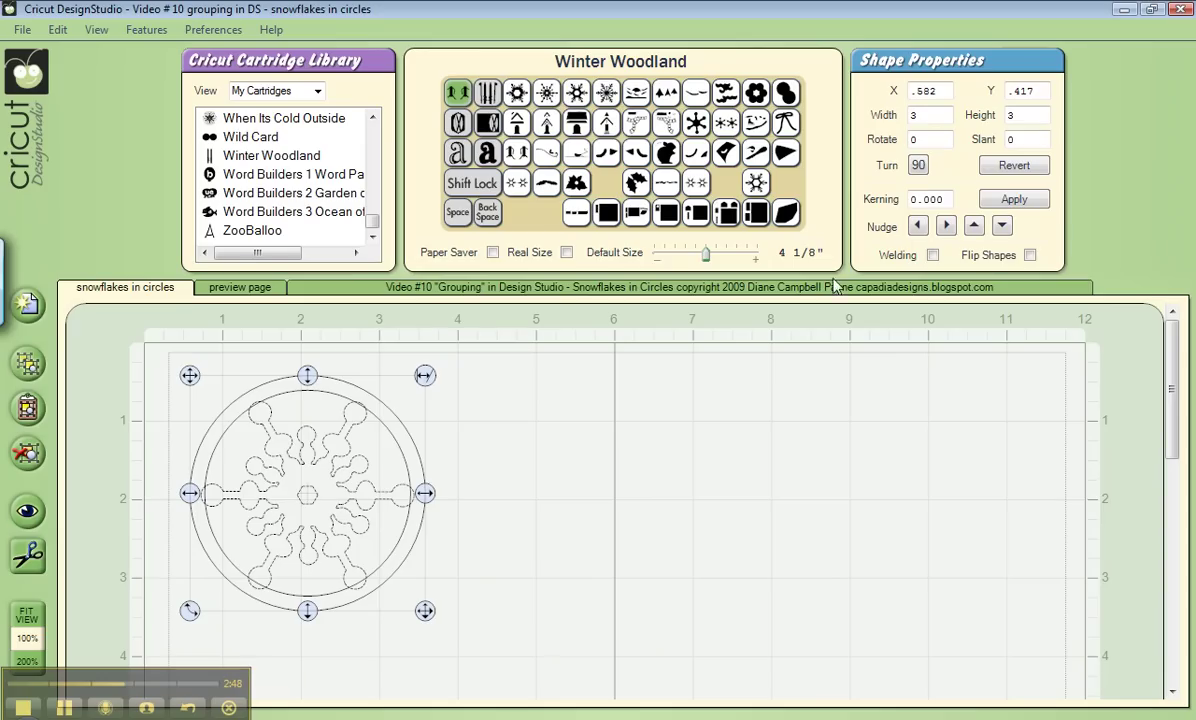
left_click(975, 227)
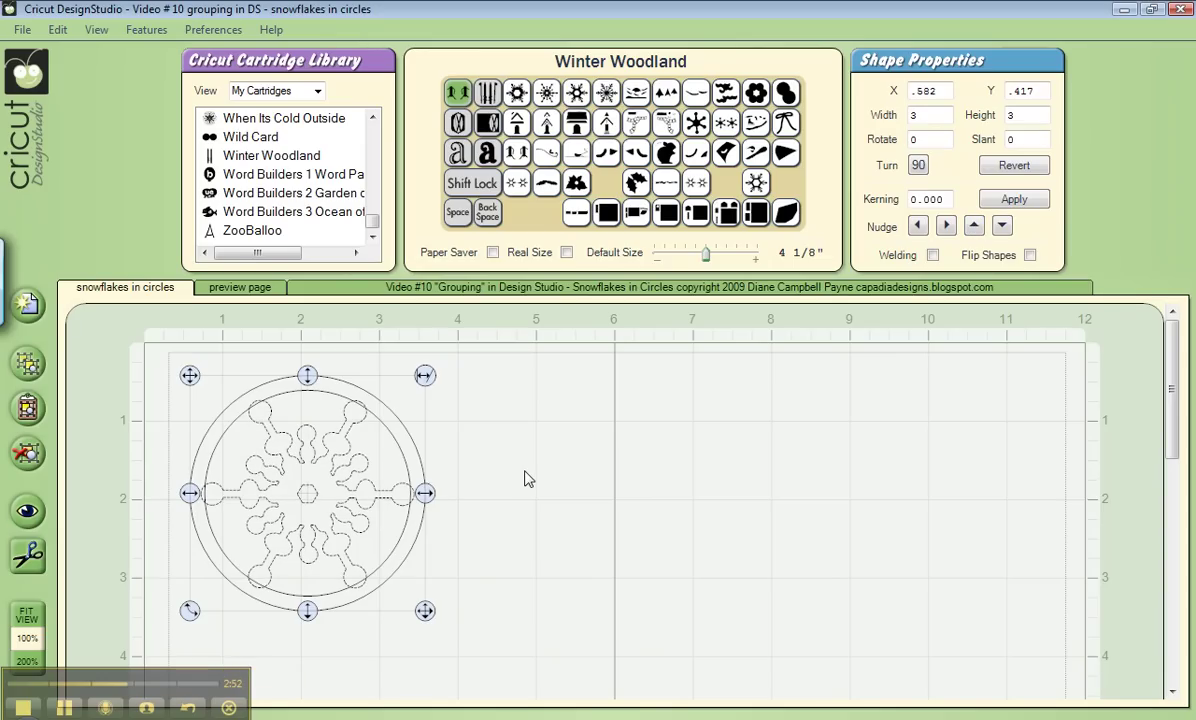
left_click(933, 256)
Step: Preview the welded snowflake circle, then return to the snowflakes in circles page
left_click(243, 288)
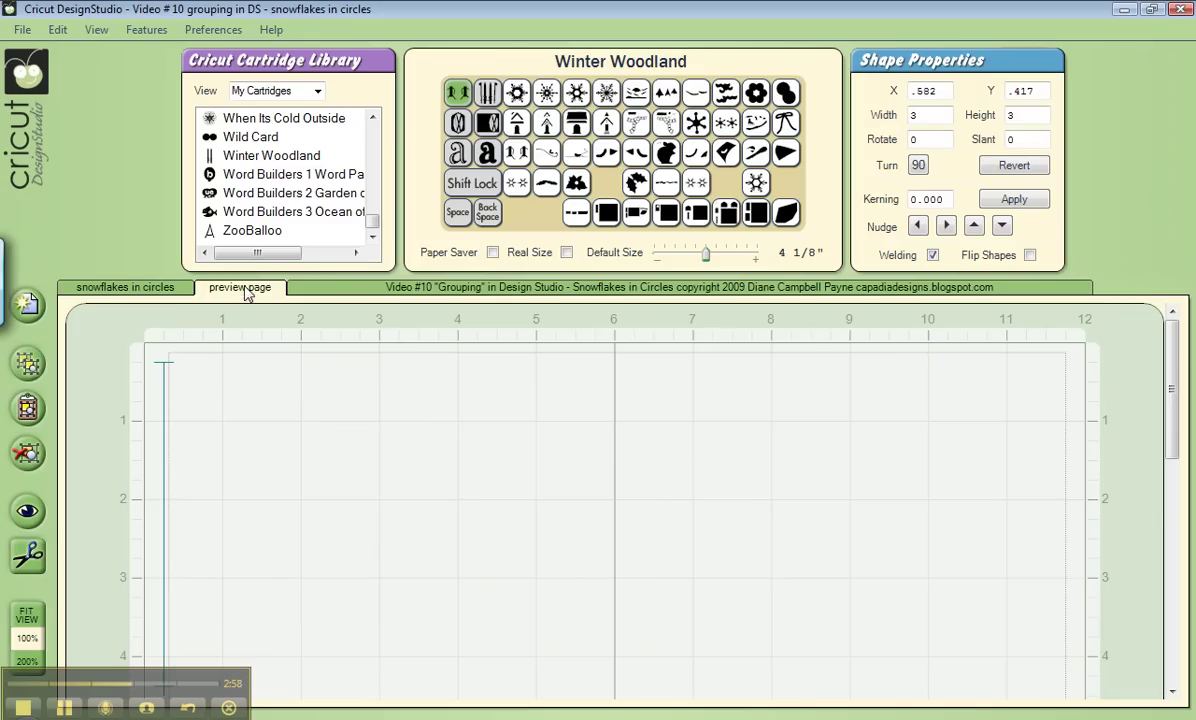
left_click(28, 511)
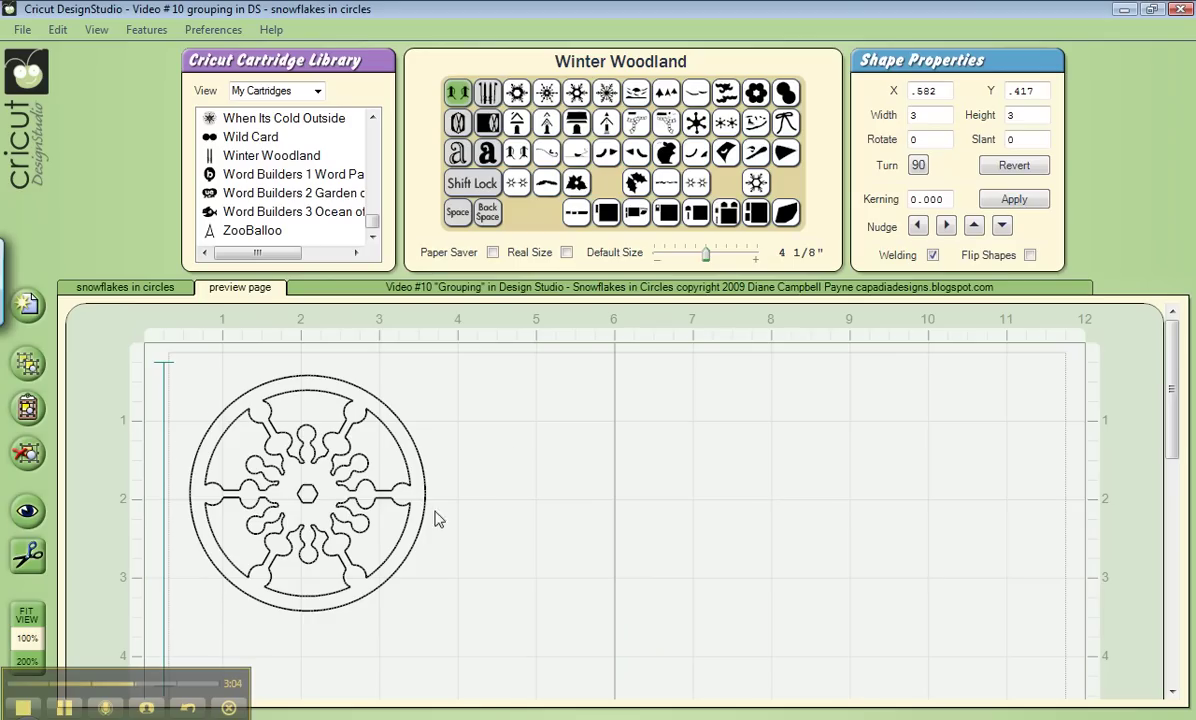
left_click(57, 708)
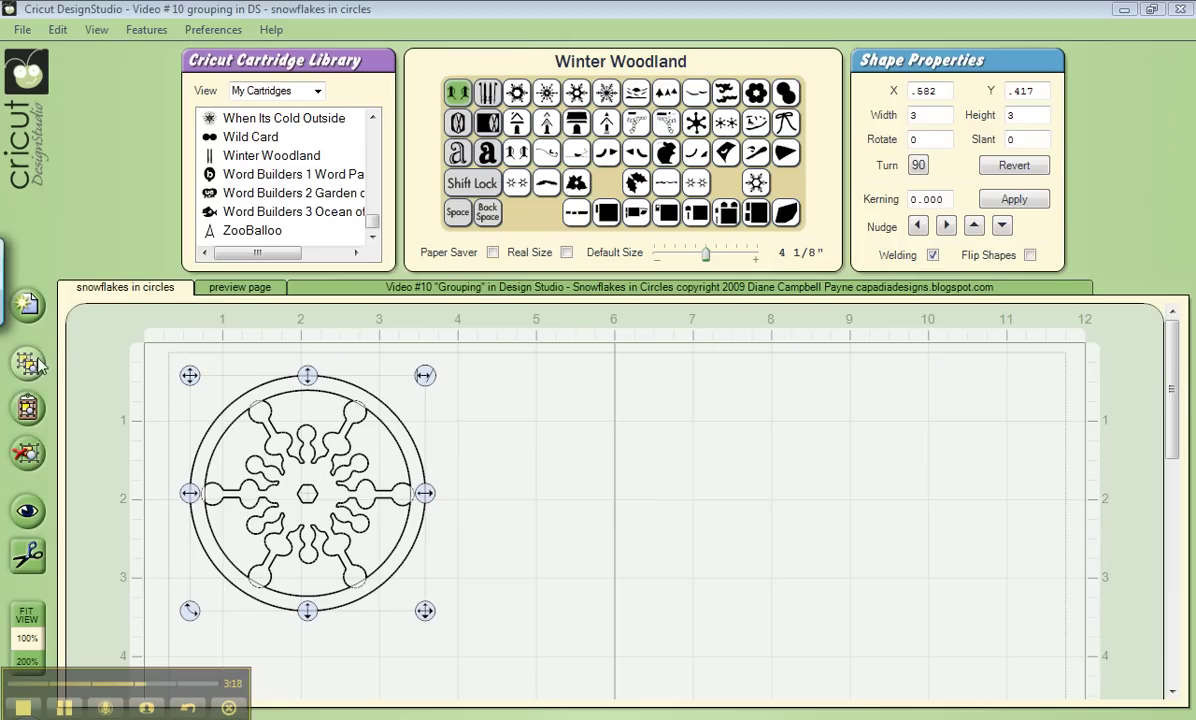
Step: Paste a copy of the welded shape beside the original and shrink it to a small version
left_click(27, 407)
left_click(400, 490)
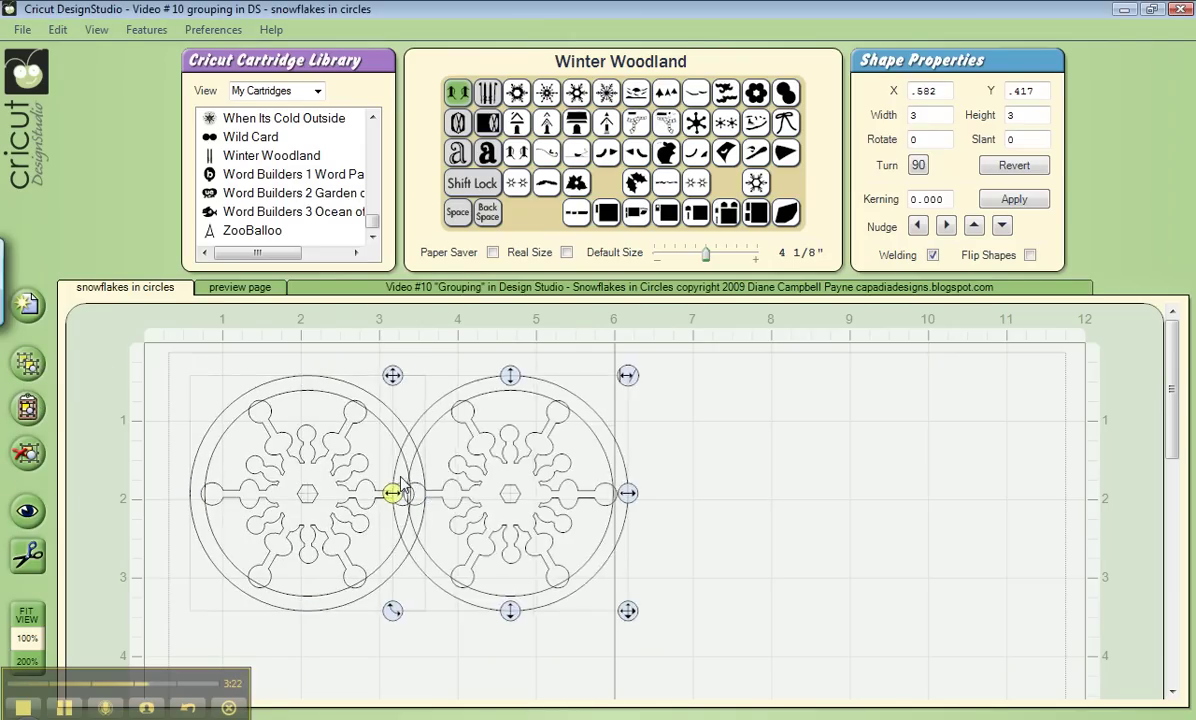
left_click_drag(400, 488, 454, 488)
left_click_drag(688, 610, 565, 487)
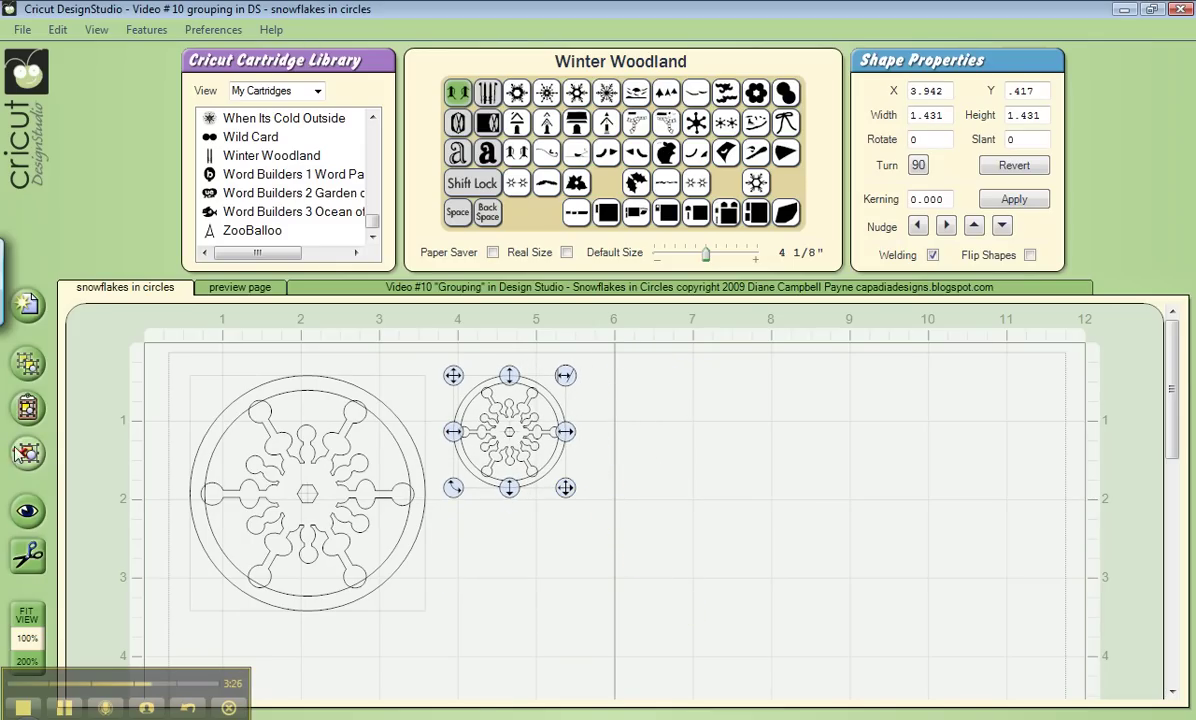
Step: Enlarge another snowflake circle to 5.626 inches and move it to the page's right side
left_click(222, 392)
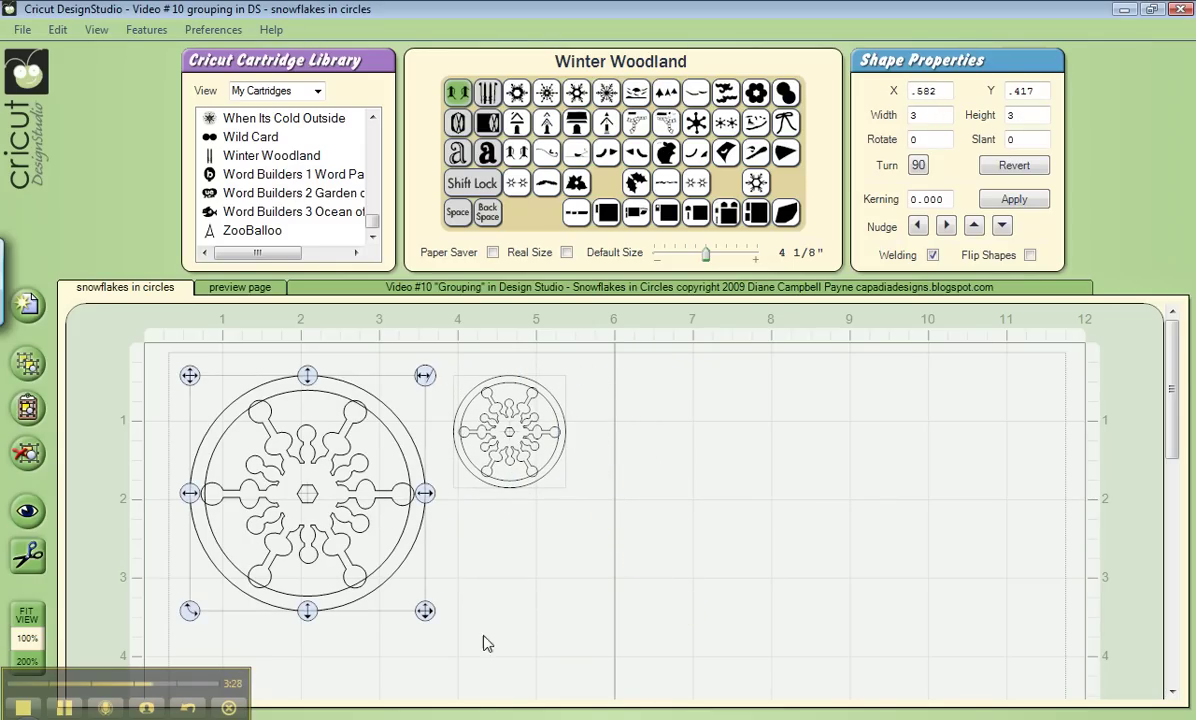
left_click_drag(425, 610, 632, 715)
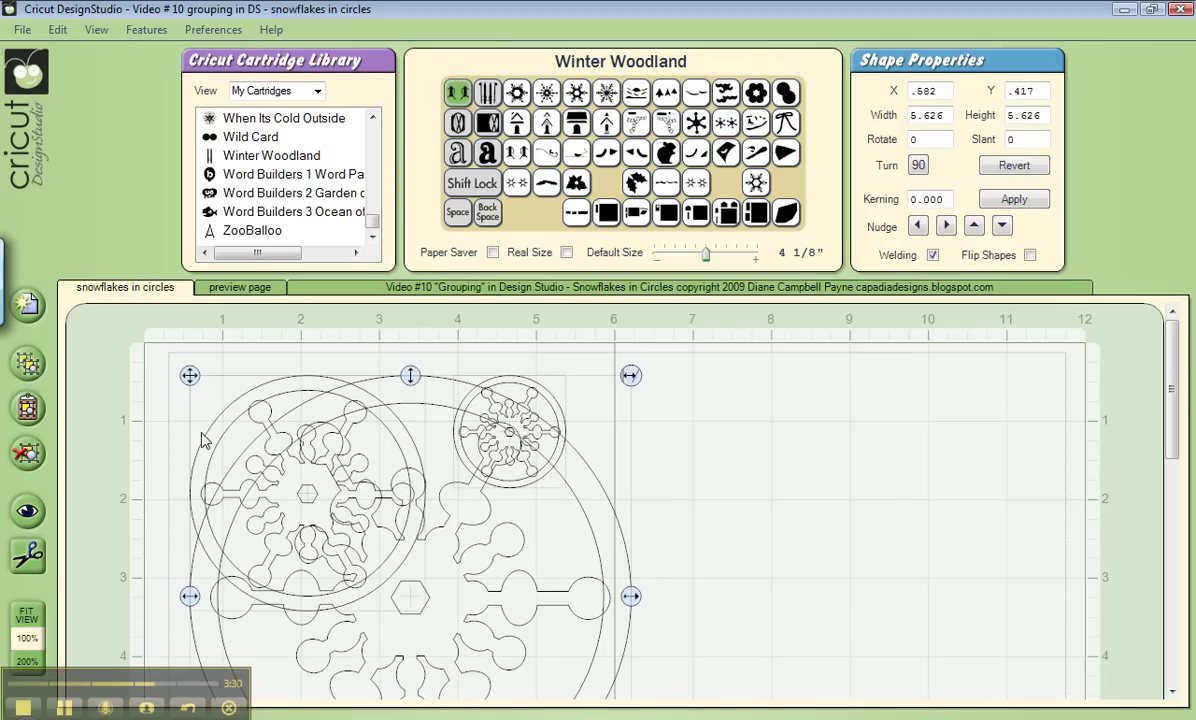
left_click_drag(190, 375, 595, 373)
left_click_drag(1172, 392, 1165, 418)
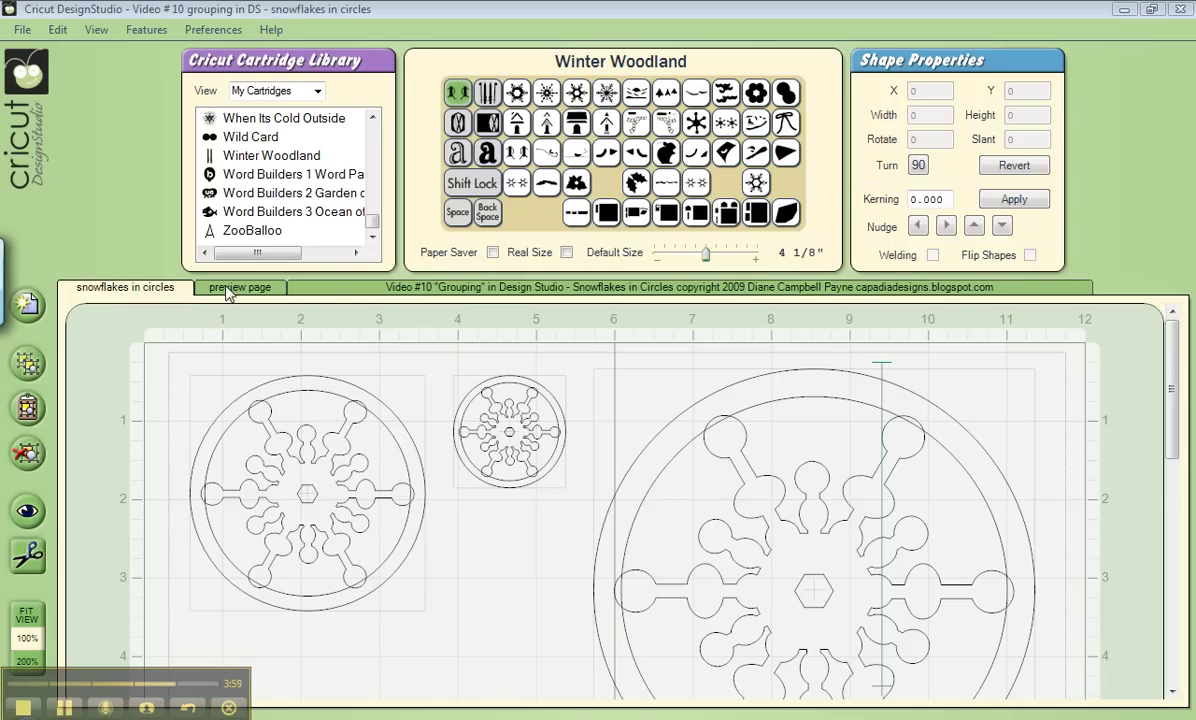
Step: Preview all three snowflake circle sizes, view the render as an image, then close the viewer
left_click(222, 287)
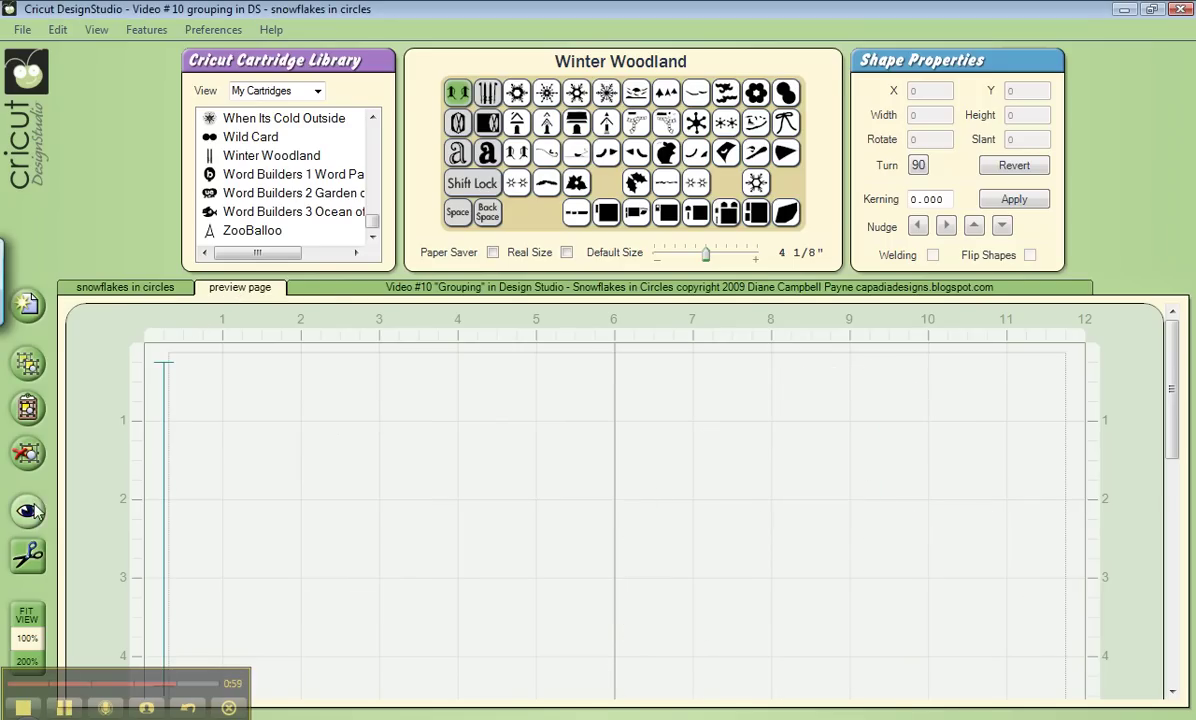
left_click(28, 510)
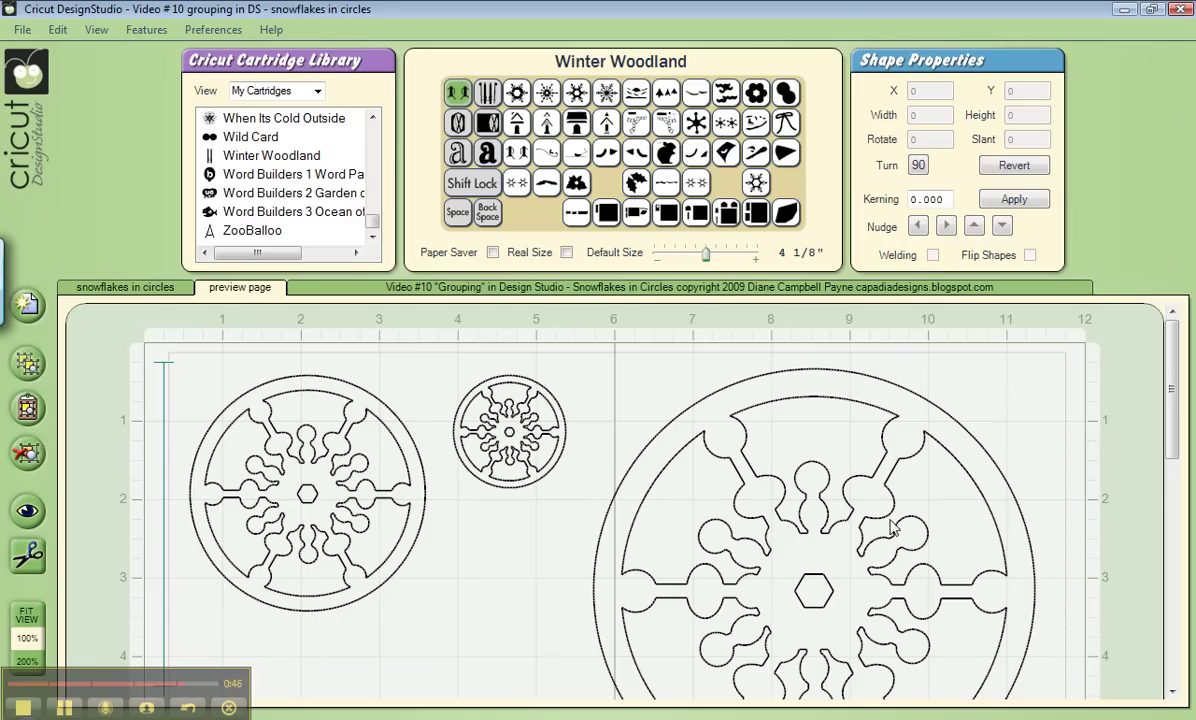
left_click(561, 716)
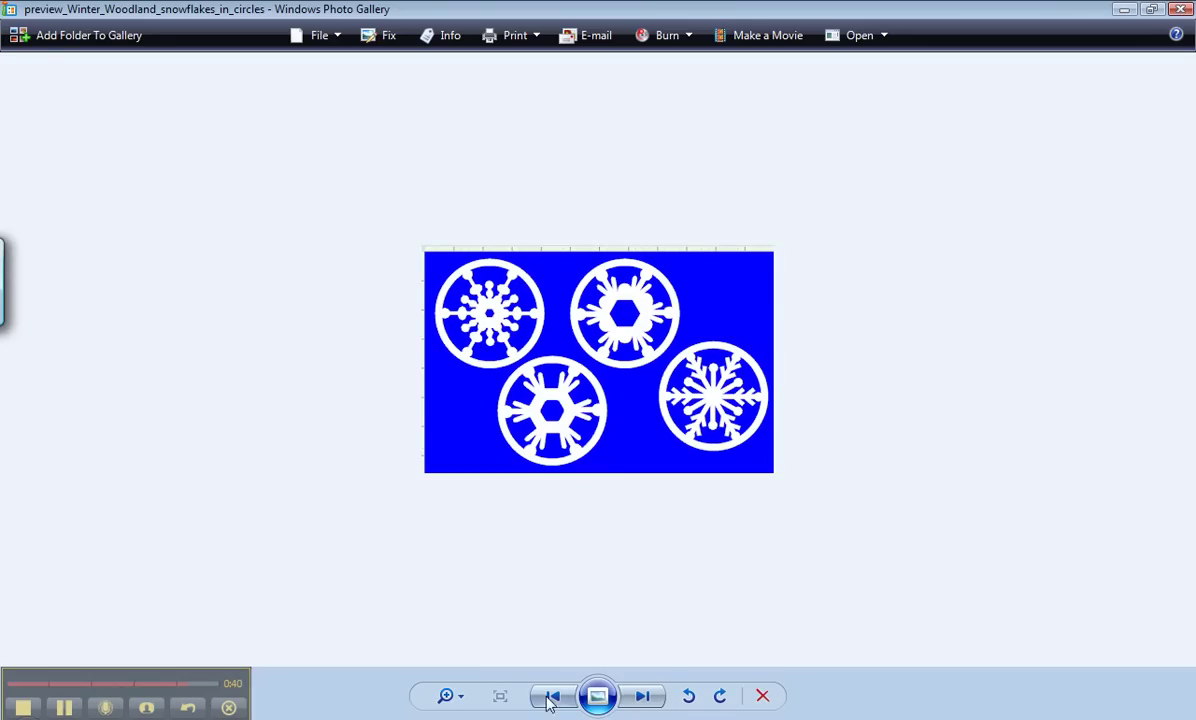
key("alt+F4")
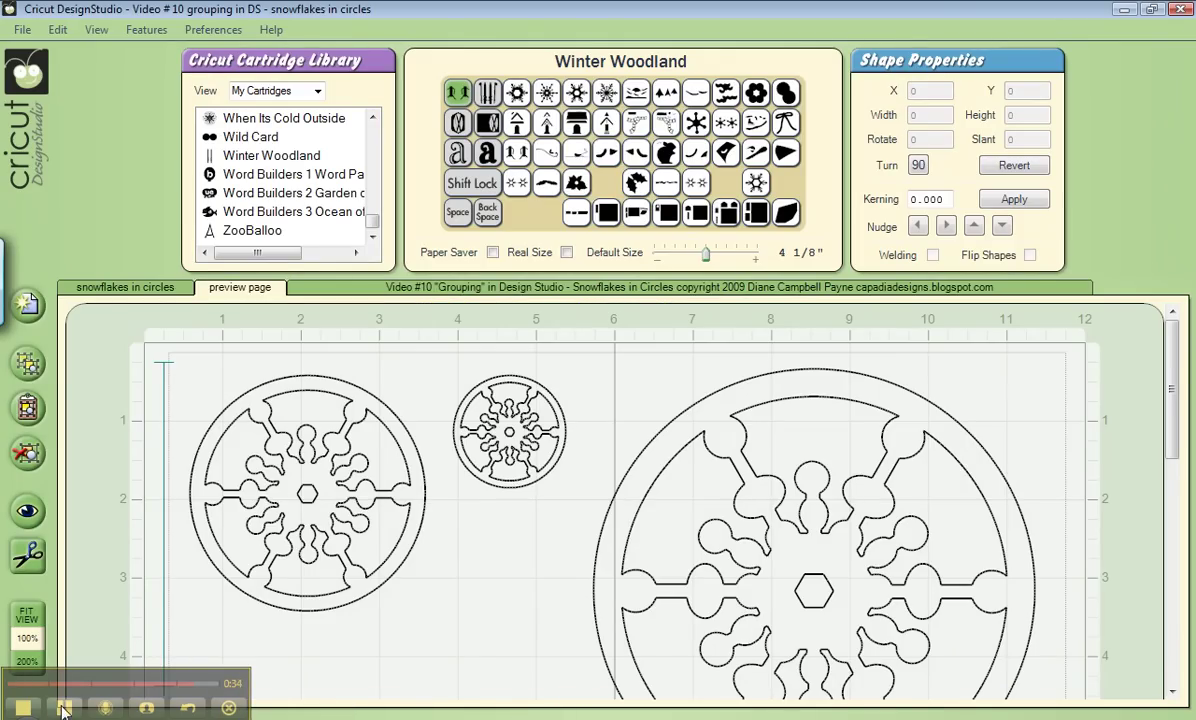
scroll(78, 710, "down", 1)
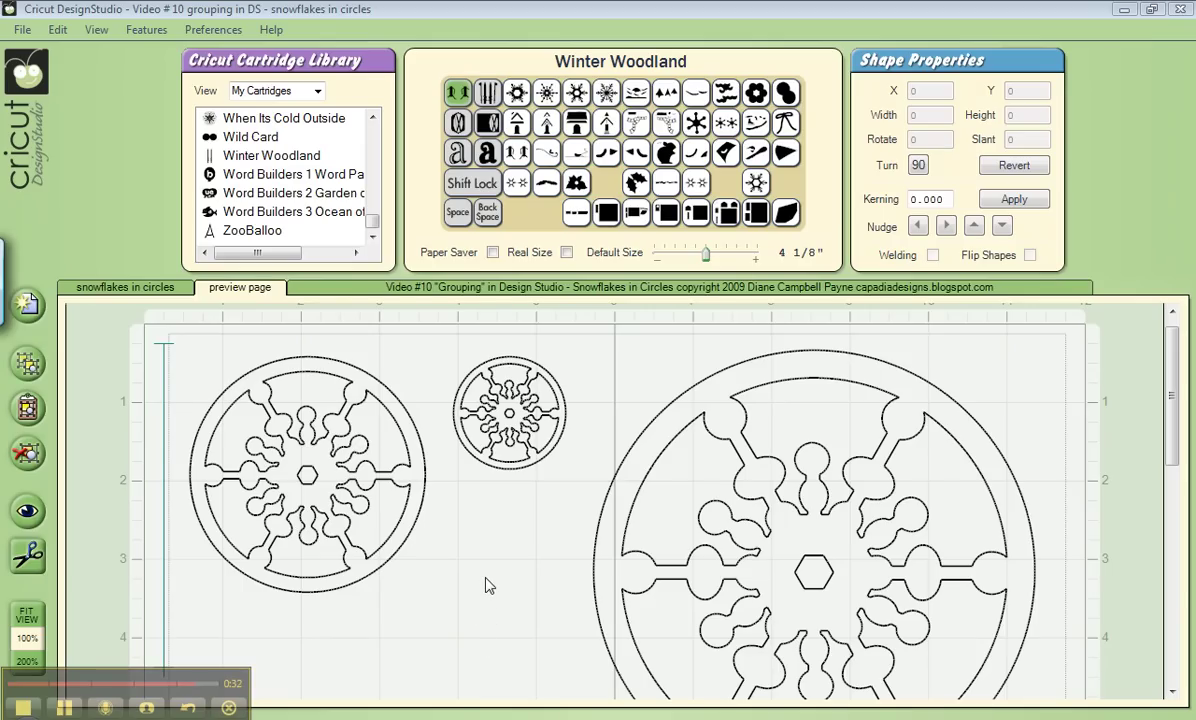